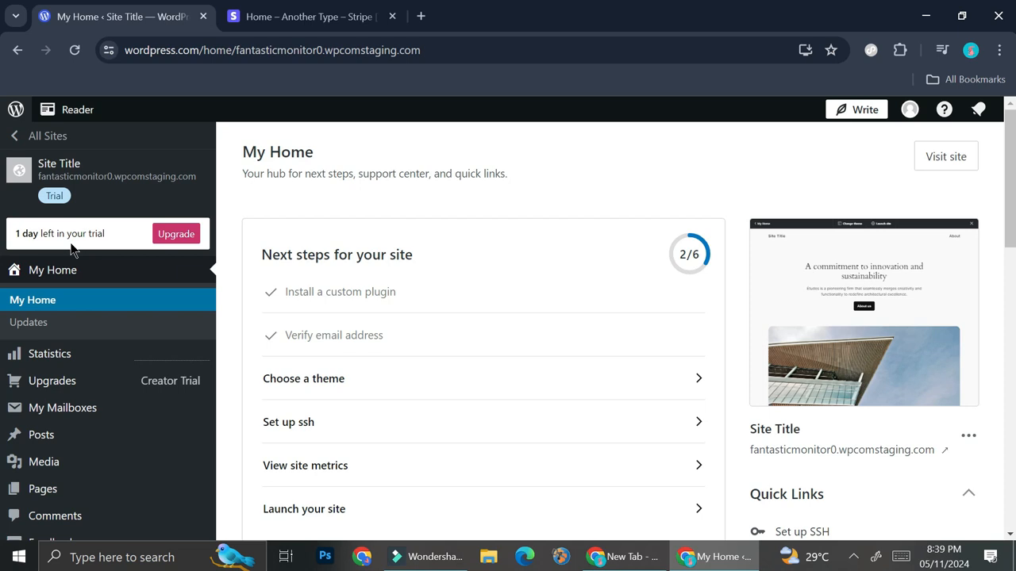
Switch to the Stripe dashboard, view the account activation form's business type page and close it
{"action": "left_click", "coordinate": [257, 9]}
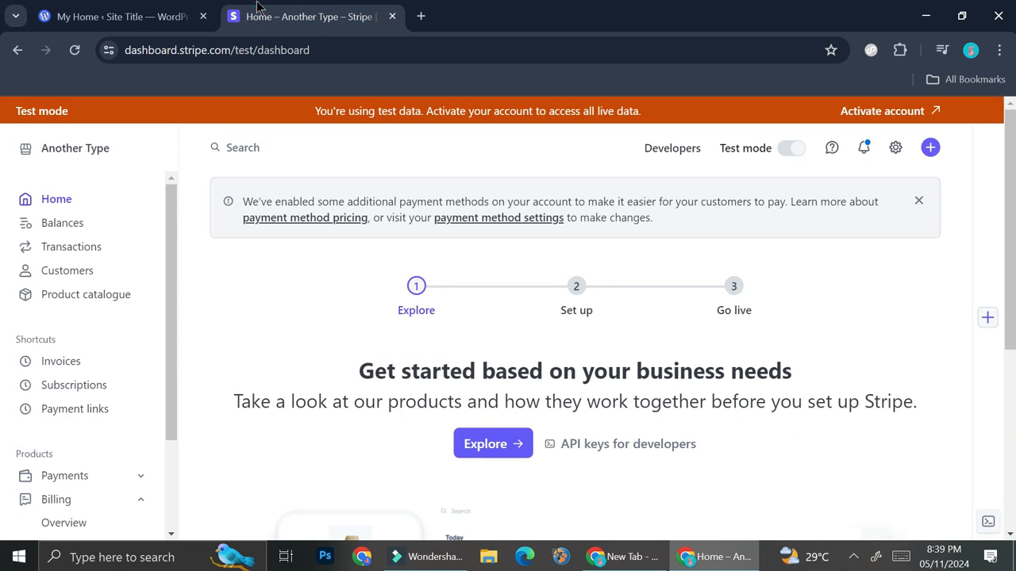
{"action": "left_click", "coordinate": [857, 112]}
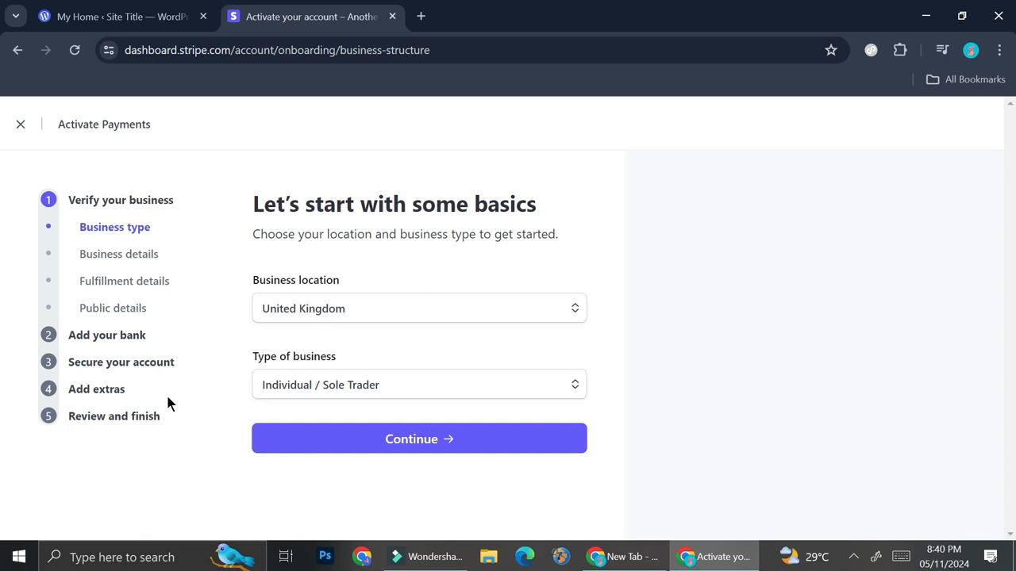
{"action": "left_click", "coordinate": [18, 127]}
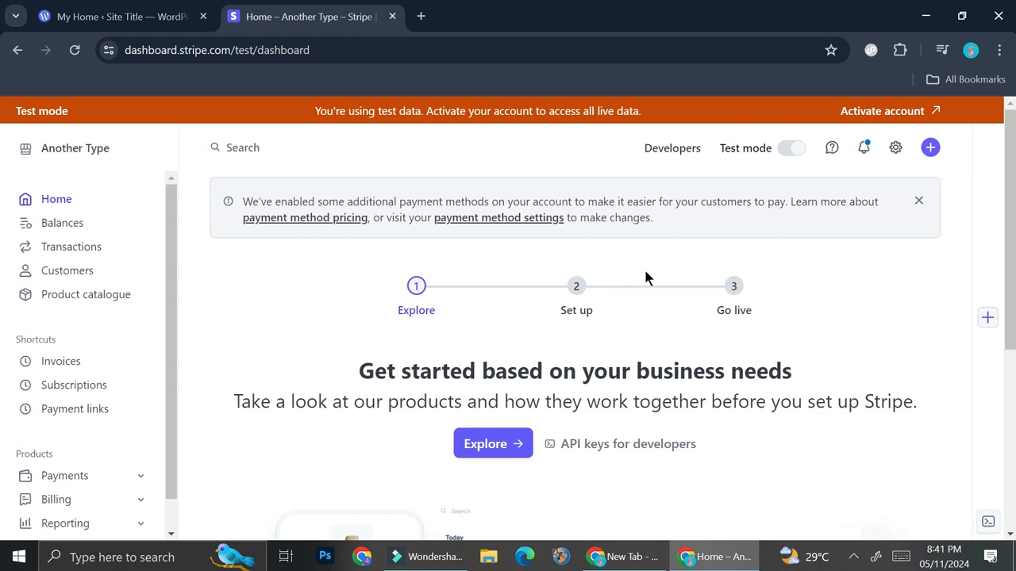
Return to the WordPress.com site dashboard and open the page for adding a new plugin
{"action": "left_click", "coordinate": [88, 16]}
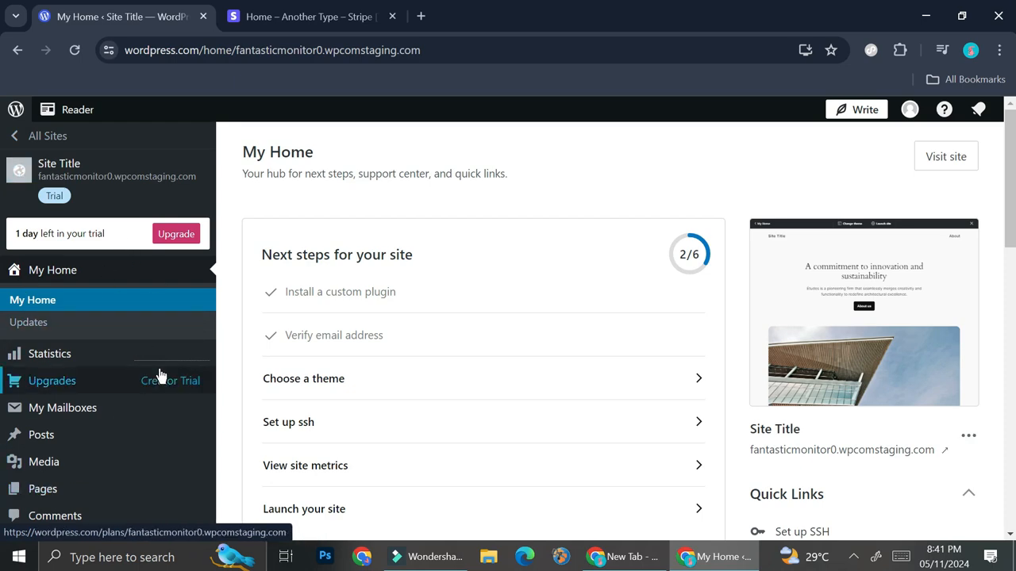
{"action": "scroll", "coordinate": [132, 377], "scroll_direction": "down", "scroll_amount": 5}
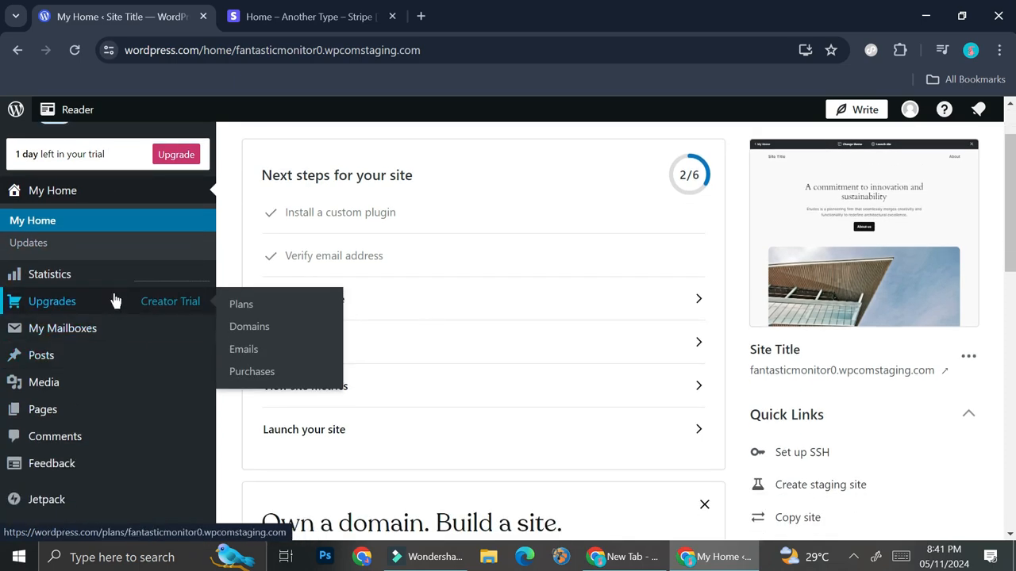
{"action": "scroll", "coordinate": [90, 282], "scroll_direction": "down", "scroll_amount": 3}
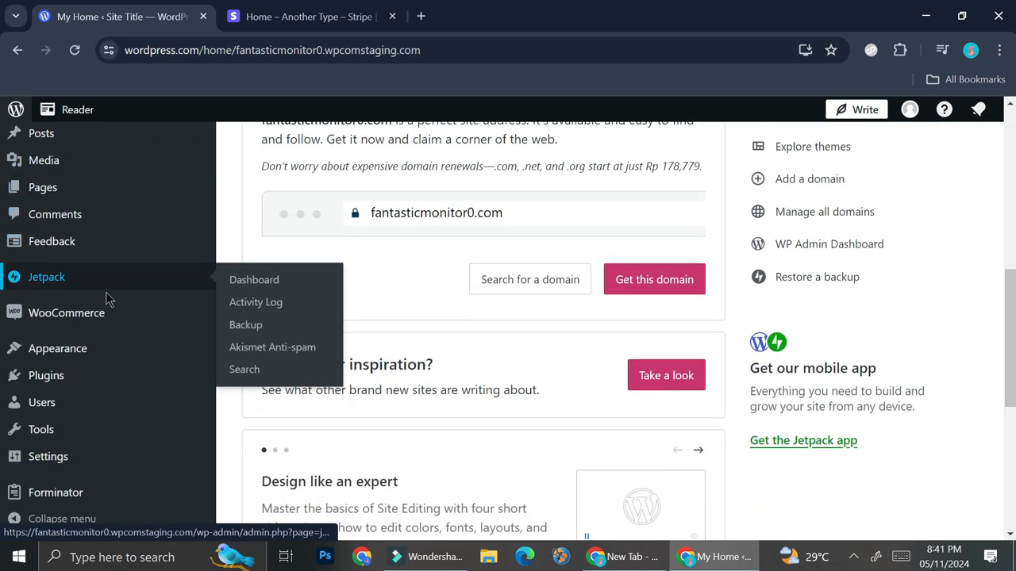
{"action": "mouse_move", "coordinate": [156, 471]}
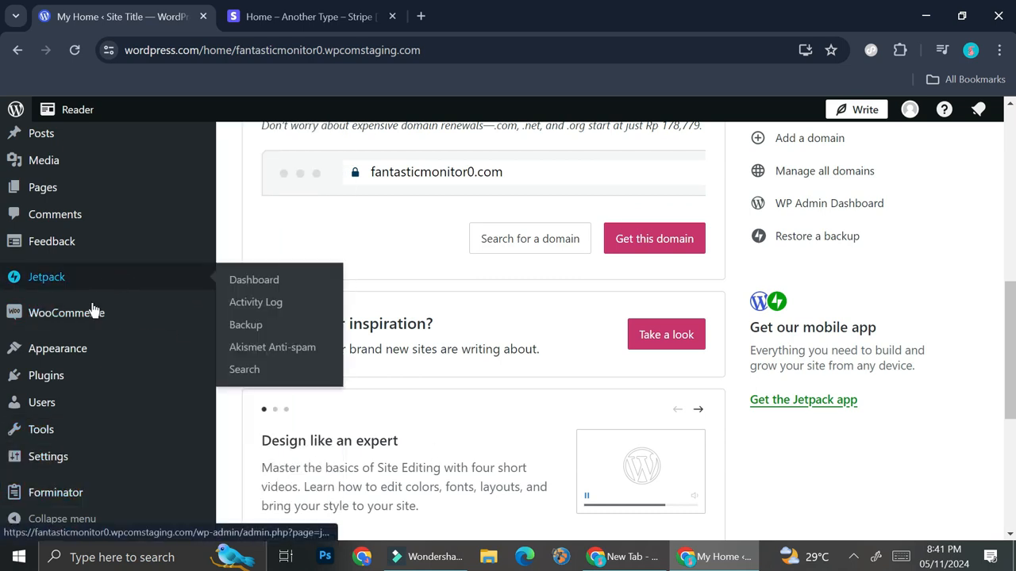
{"action": "mouse_move", "coordinate": [49, 381]}
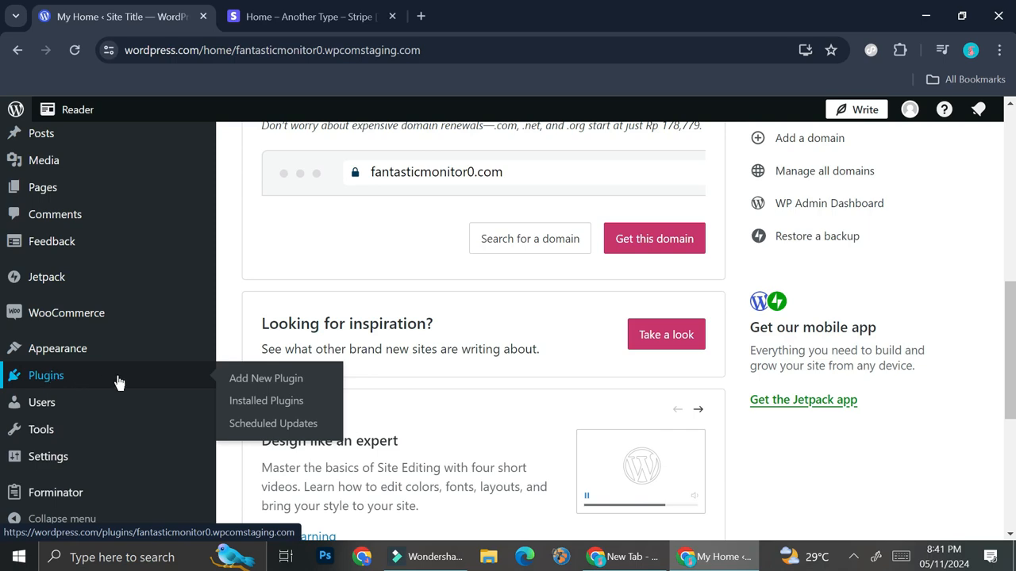
{"action": "left_click", "coordinate": [238, 379]}
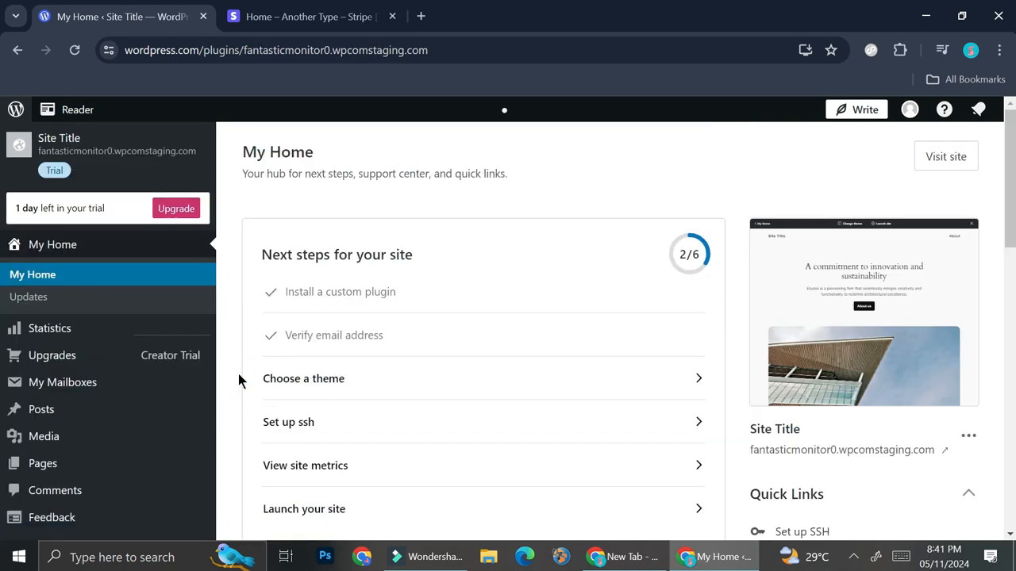
Search the plugin directory for "stipe" and look through the results
{"action": "left_click", "coordinate": [551, 303]}
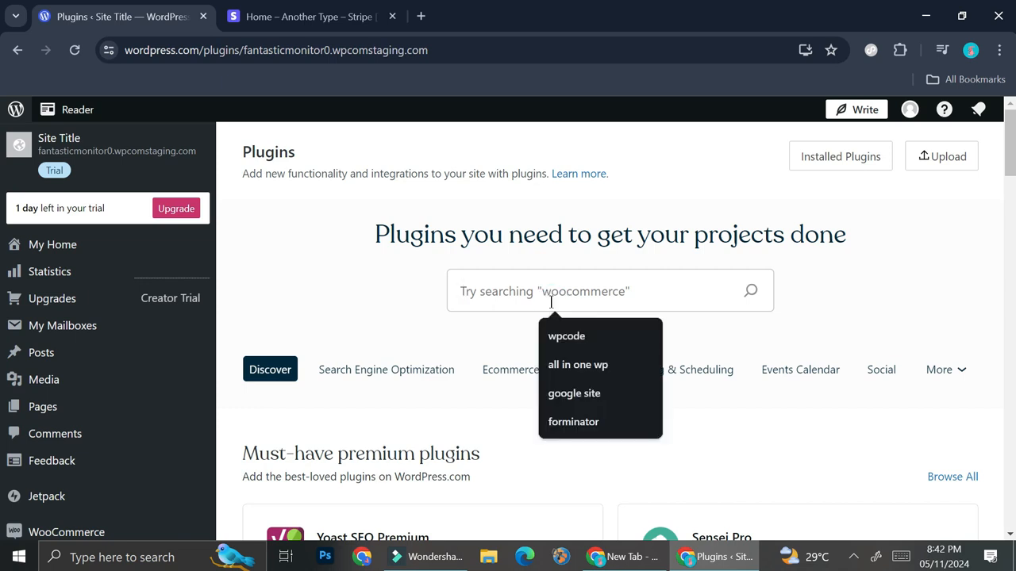
{"action": "type", "text": "stipe"}
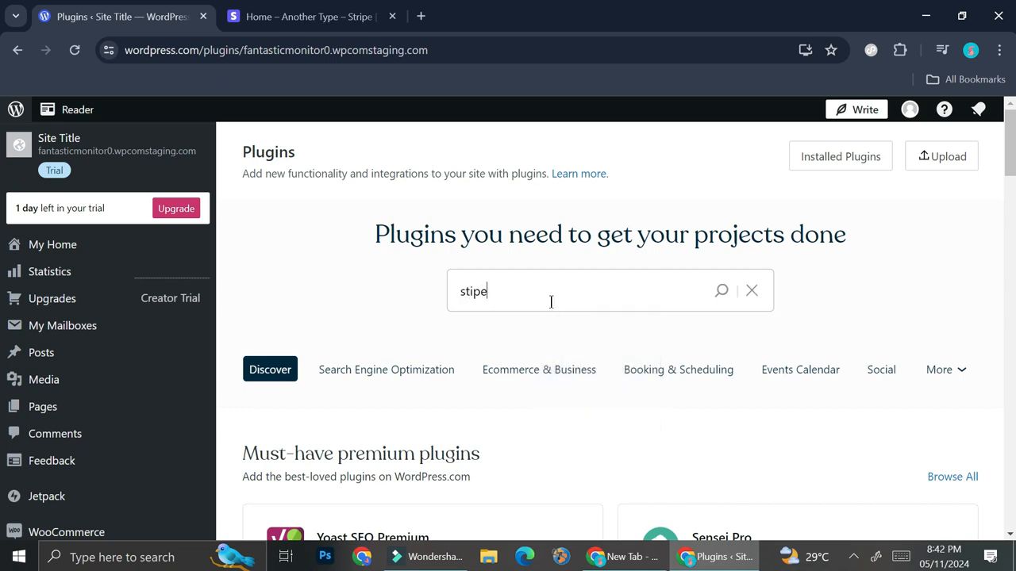
{"action": "key", "text": "Return"}
{"action": "scroll", "coordinate": [551, 301], "scroll_direction": "down", "scroll_amount": 3}
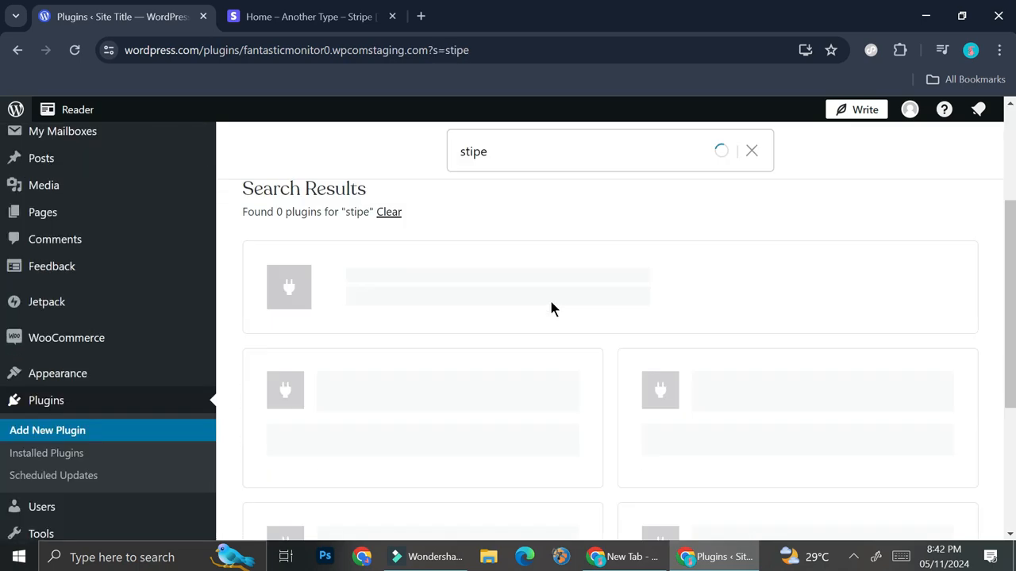
{"action": "scroll", "coordinate": [552, 308], "scroll_direction": "up", "scroll_amount": 1}
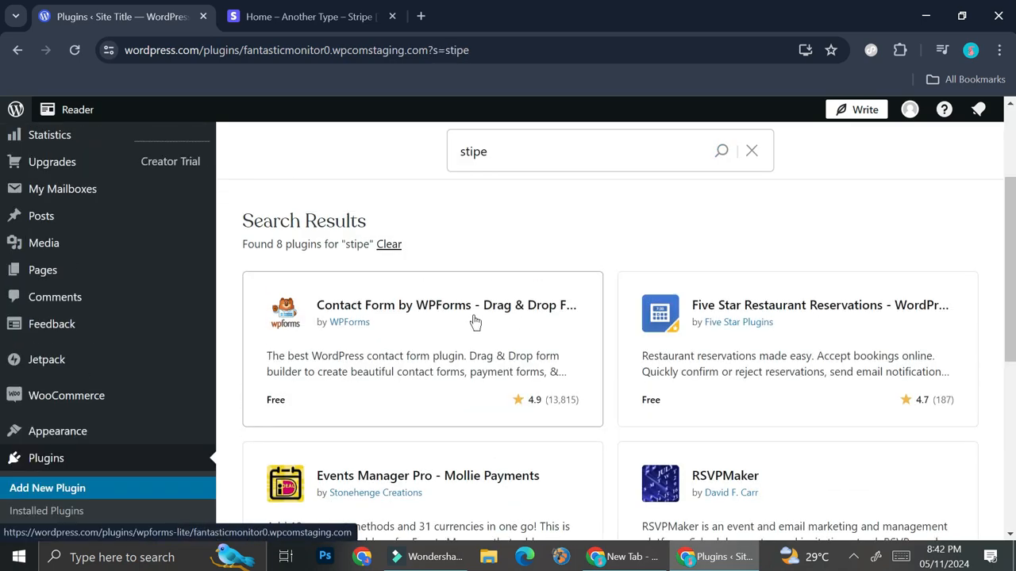
Open the Contact Form by WPForms plugin page and read its description
{"action": "left_click", "coordinate": [489, 343]}
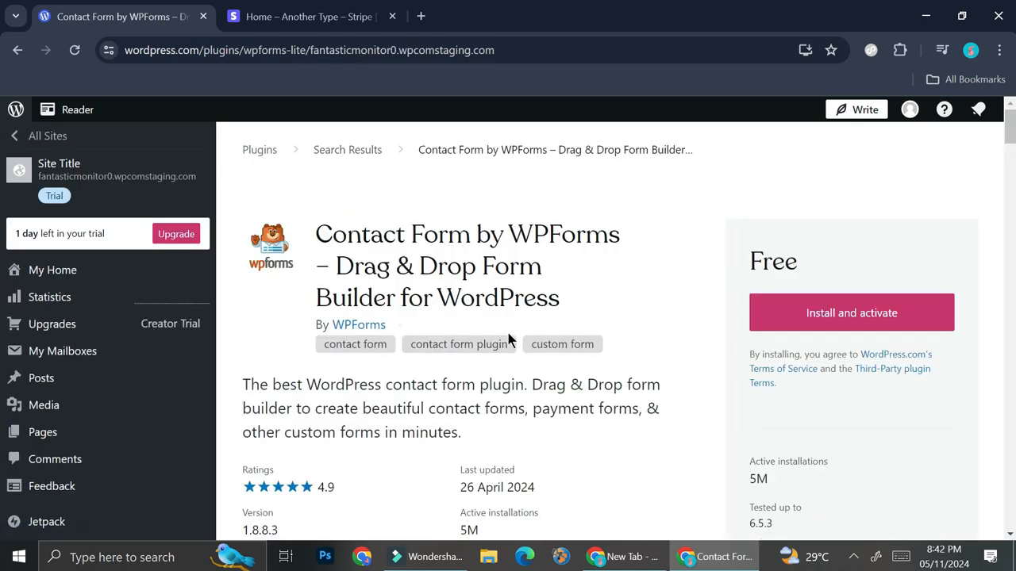
{"action": "scroll", "coordinate": [507, 332], "scroll_direction": "down", "scroll_amount": 5}
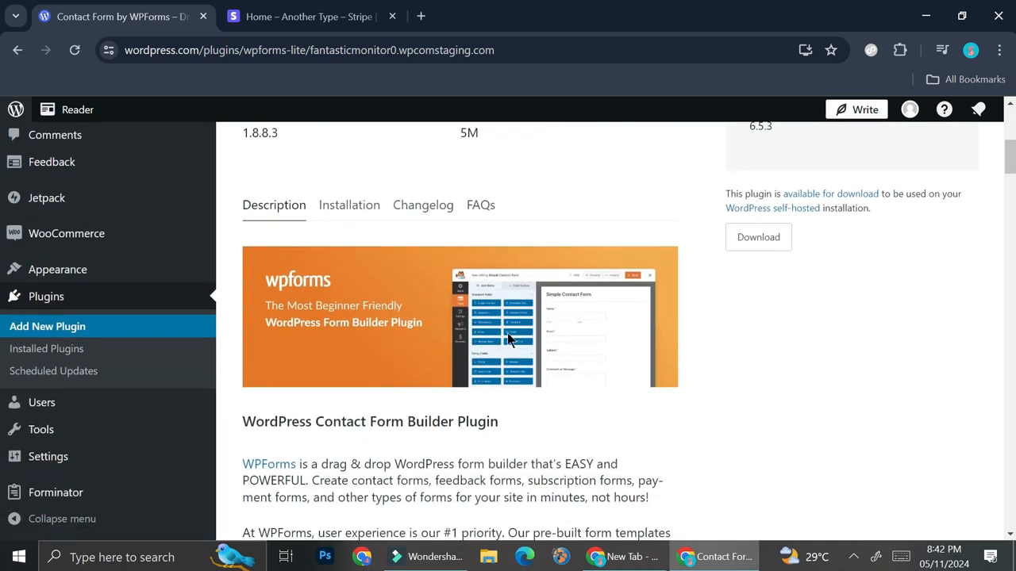
{"action": "scroll", "coordinate": [509, 339], "scroll_direction": "down", "scroll_amount": 2}
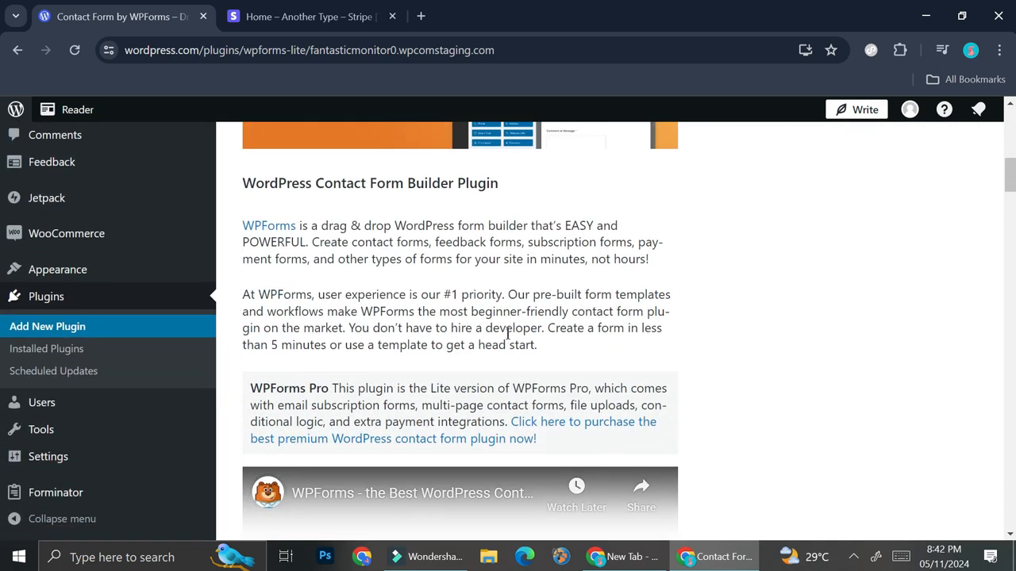
{"action": "scroll", "coordinate": [508, 335], "scroll_direction": "down", "scroll_amount": 2}
{"action": "scroll", "coordinate": [508, 334], "scroll_direction": "down", "scroll_amount": 3}
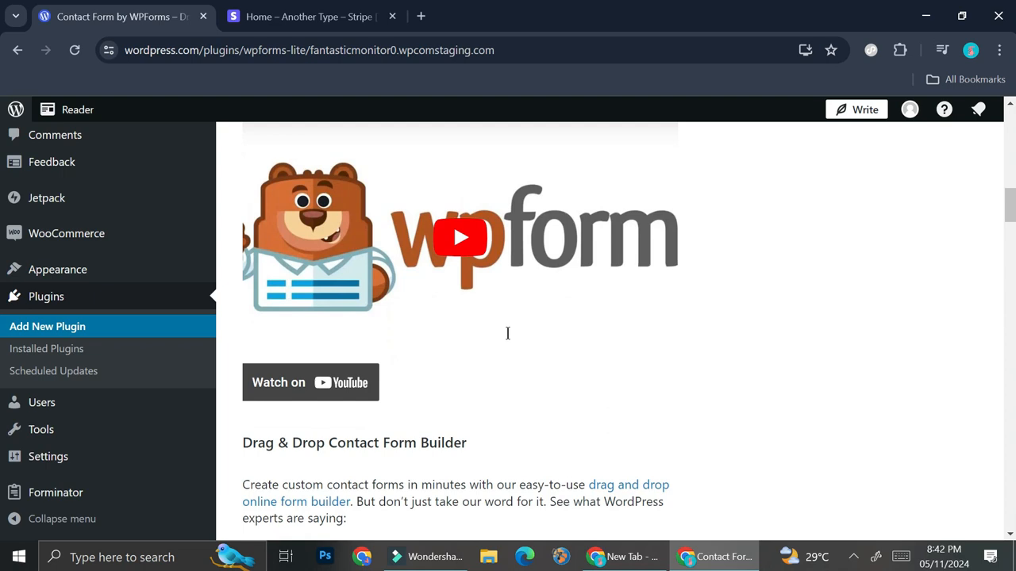
{"action": "scroll", "coordinate": [507, 332], "scroll_direction": "down", "scroll_amount": 1}
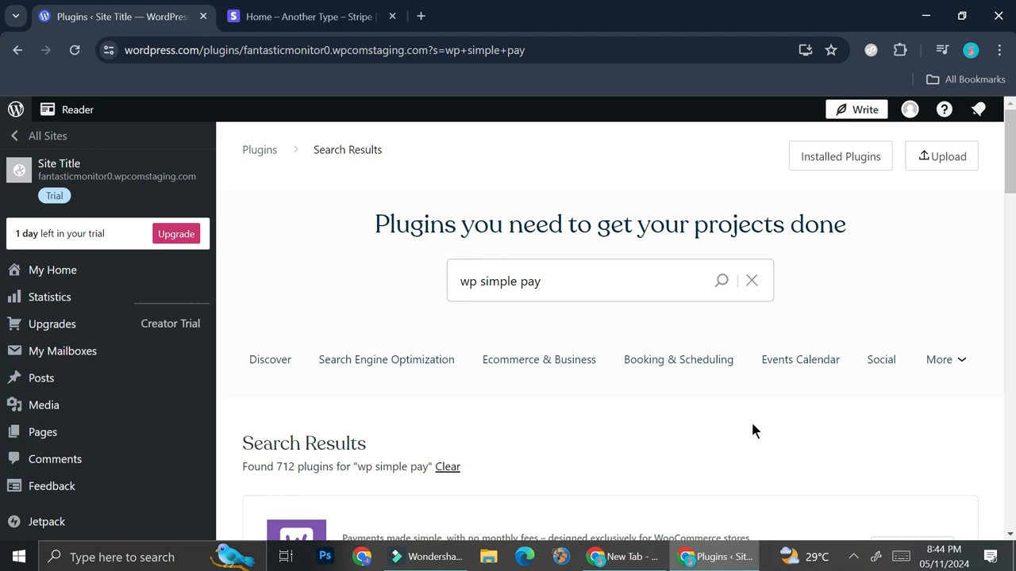
Browse the "wp simple pay" plugin results and open Stripe Payment Forms by WP Simple Pay
{"action": "scroll", "coordinate": [542, 311], "scroll_direction": "down", "scroll_amount": 5}
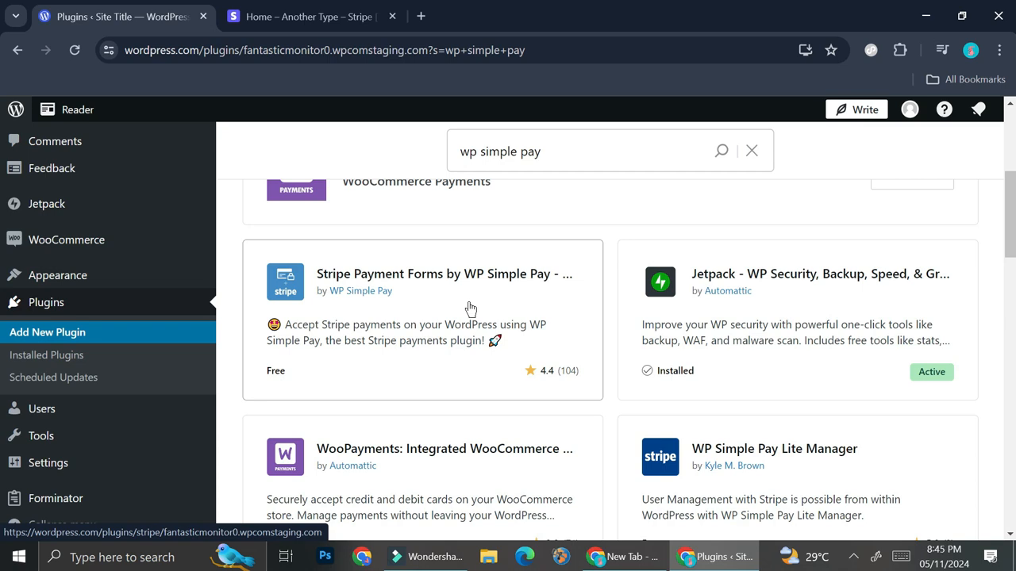
{"action": "scroll", "coordinate": [471, 308], "scroll_direction": "down", "scroll_amount": 1}
{"action": "scroll", "coordinate": [477, 286], "scroll_direction": "down", "scroll_amount": 1}
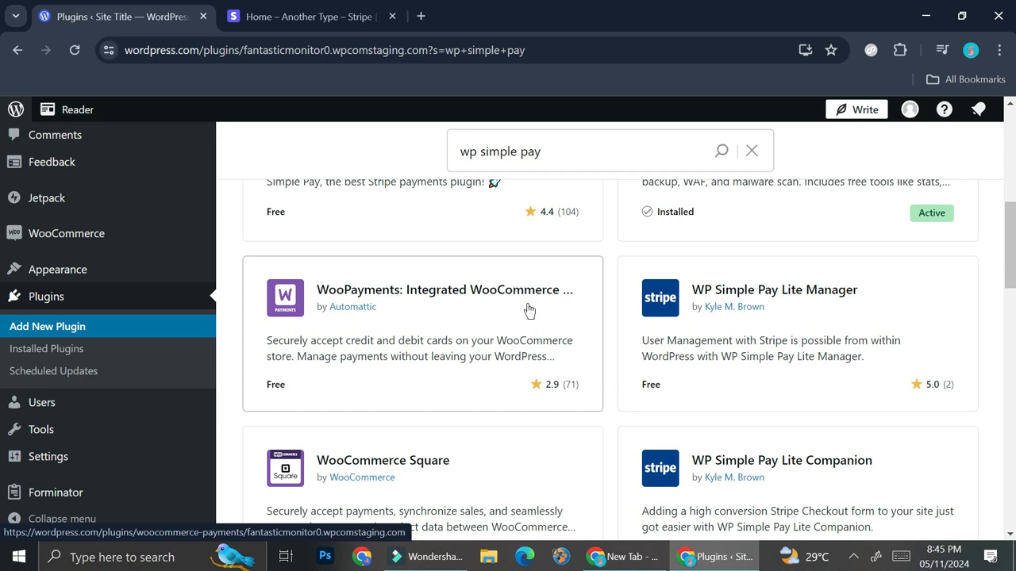
{"action": "scroll", "coordinate": [534, 309], "scroll_direction": "down", "scroll_amount": 1}
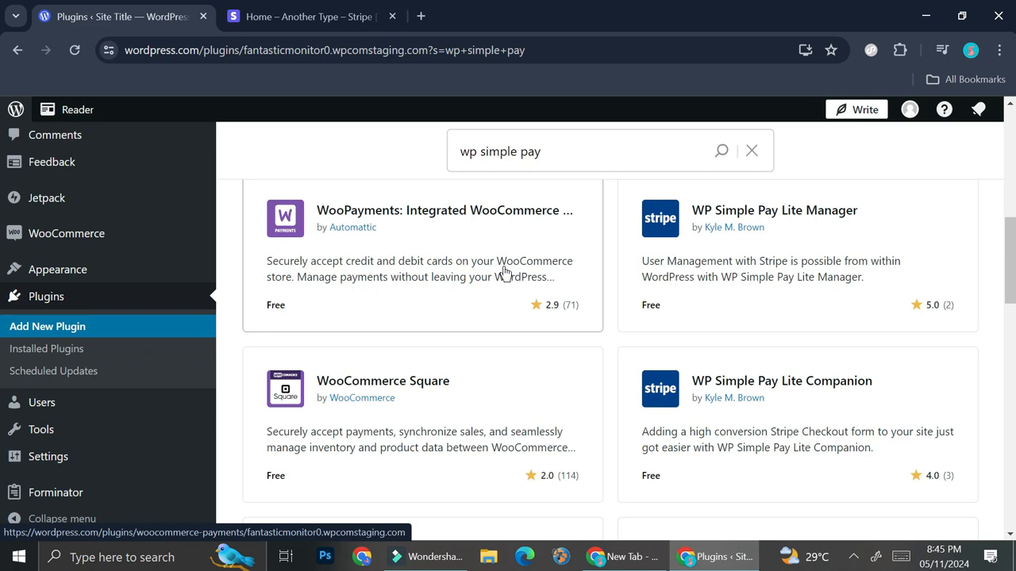
{"action": "scroll", "coordinate": [494, 283], "scroll_direction": "down", "scroll_amount": 5}
{"action": "scroll", "coordinate": [493, 283], "scroll_direction": "up", "scroll_amount": 9}
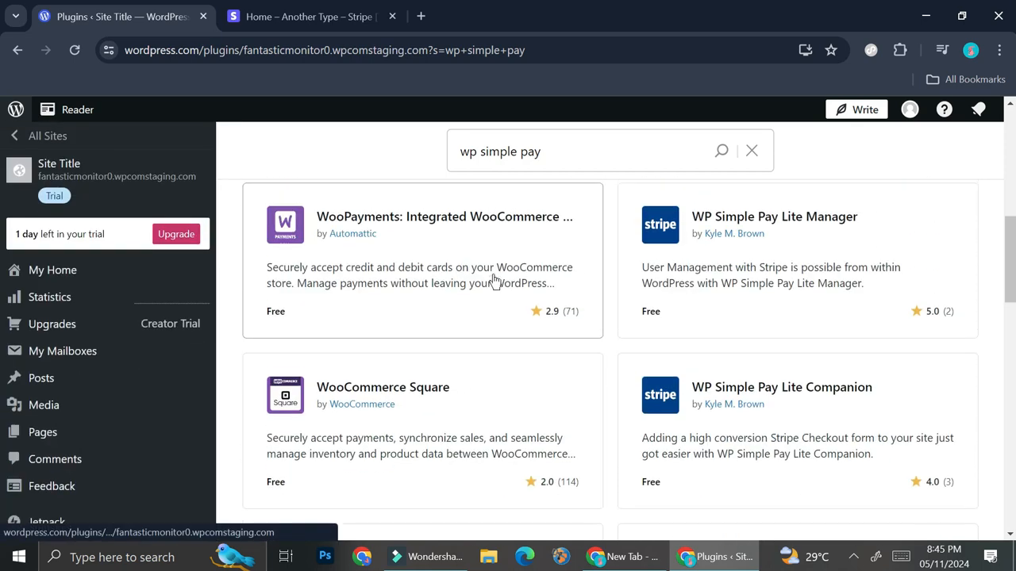
{"action": "left_click", "coordinate": [450, 378]}
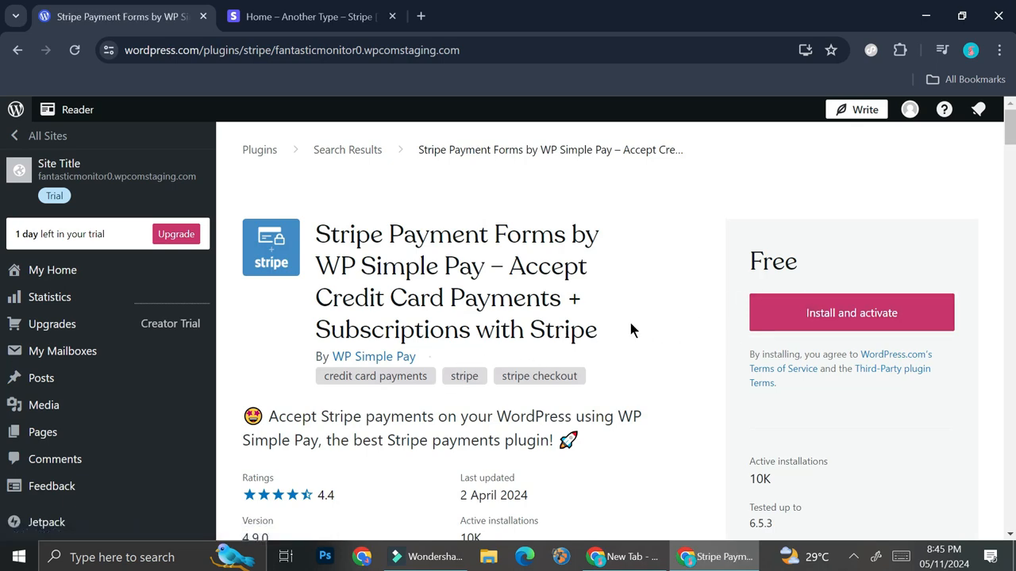
Read the WP Simple Pay description, covering the Stripe Checkout payment features and the advanced Pro features
{"action": "scroll", "coordinate": [629, 322], "scroll_direction": "down", "scroll_amount": 5}
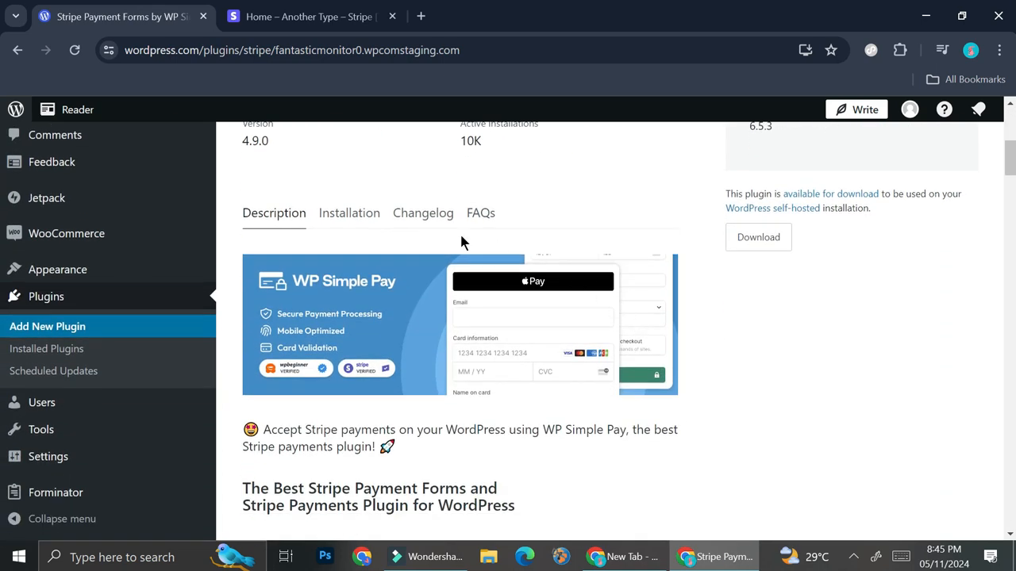
{"action": "scroll", "coordinate": [459, 372], "scroll_direction": "down", "scroll_amount": 3}
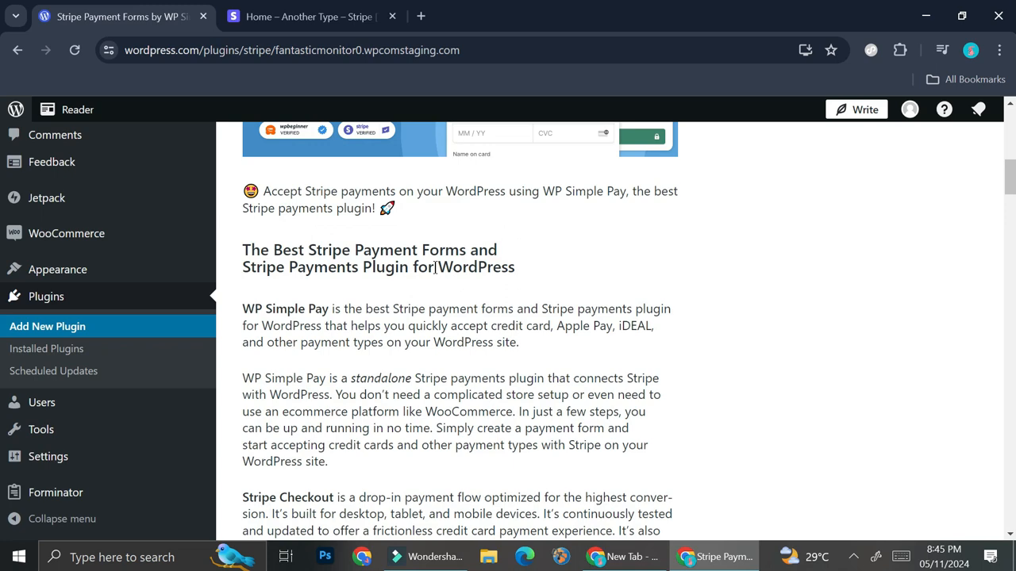
{"action": "scroll", "coordinate": [393, 326], "scroll_direction": "down", "scroll_amount": 3}
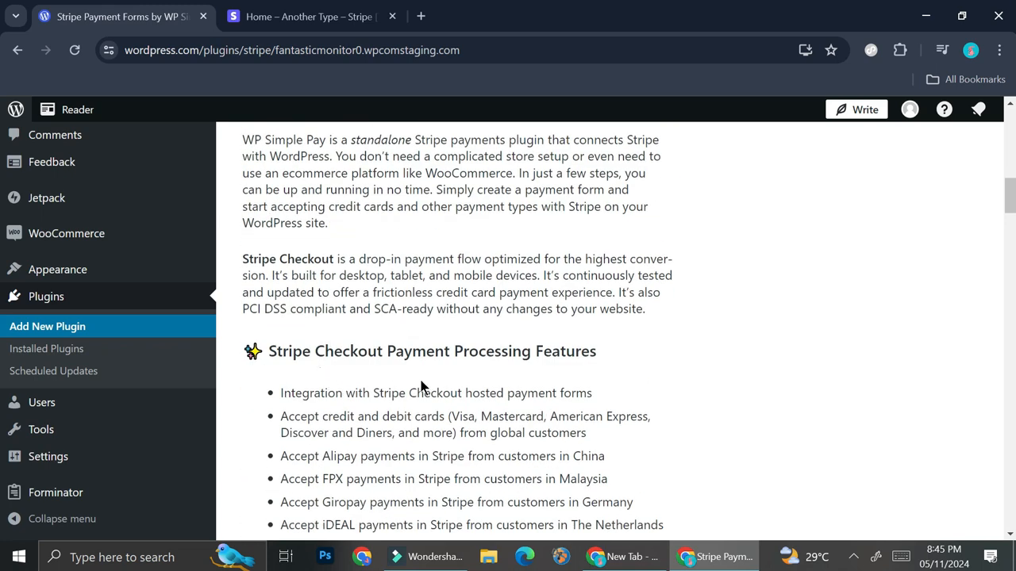
{"action": "scroll", "coordinate": [414, 311], "scroll_direction": "down", "scroll_amount": 1}
{"action": "scroll", "coordinate": [412, 309], "scroll_direction": "down", "scroll_amount": 1}
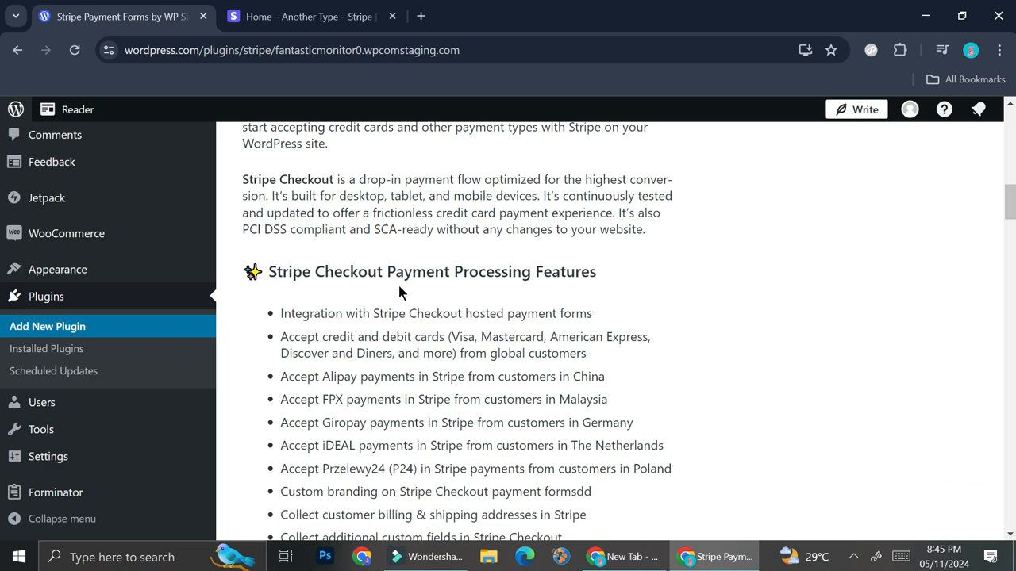
{"action": "scroll", "coordinate": [460, 279], "scroll_direction": "down", "scroll_amount": 1}
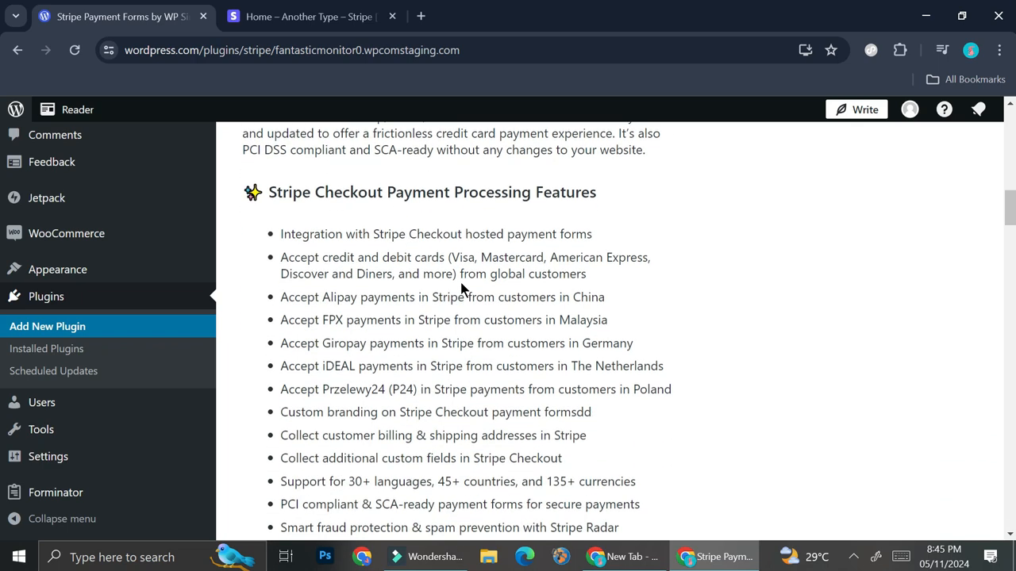
{"action": "scroll", "coordinate": [477, 362], "scroll_direction": "down", "scroll_amount": 1}
{"action": "scroll", "coordinate": [477, 363], "scroll_direction": "down", "scroll_amount": 6}
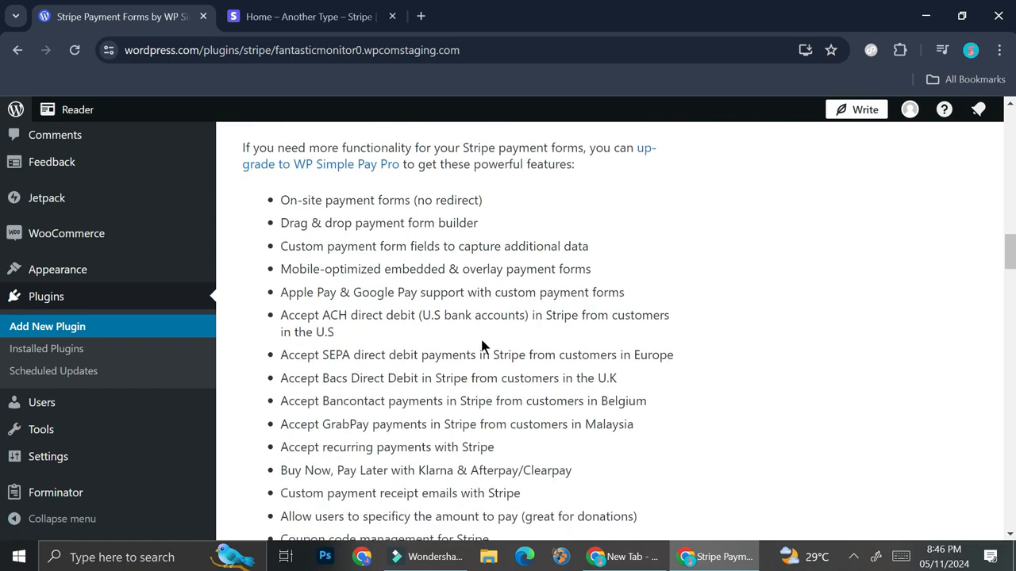
{"action": "scroll", "coordinate": [481, 341], "scroll_direction": "down", "scroll_amount": 5}
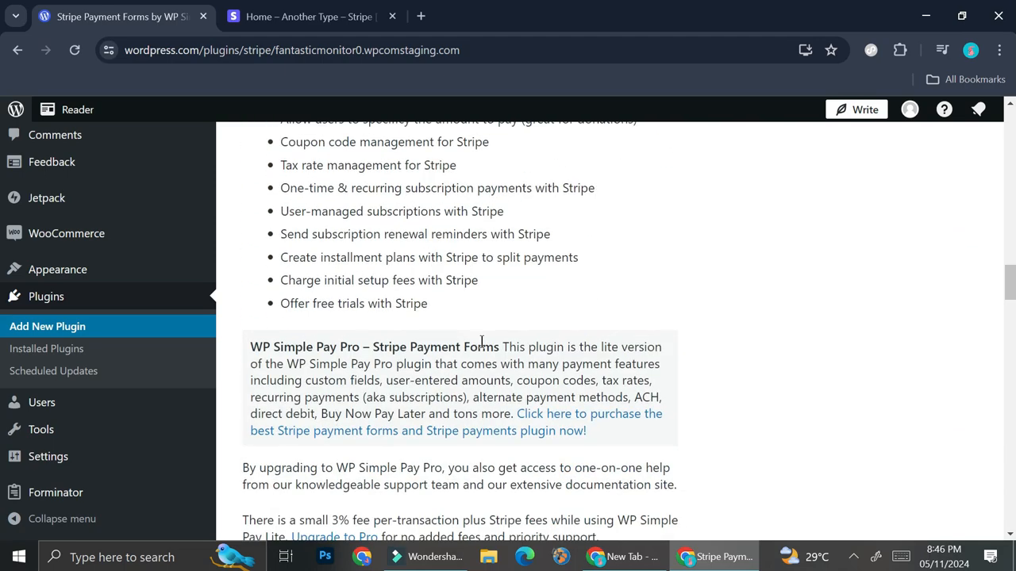
Install and activate the Stripe Payment Forms by WP Simple Pay plugin and open its management page
{"action": "scroll", "coordinate": [481, 342], "scroll_direction": "up", "scroll_amount": 14}
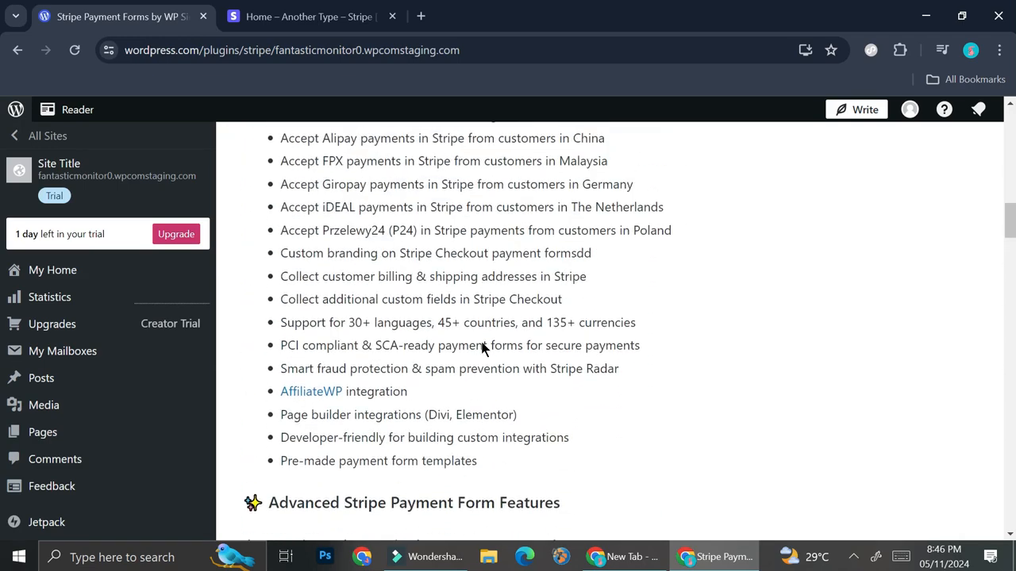
{"action": "scroll", "coordinate": [481, 342], "scroll_direction": "up", "scroll_amount": 9}
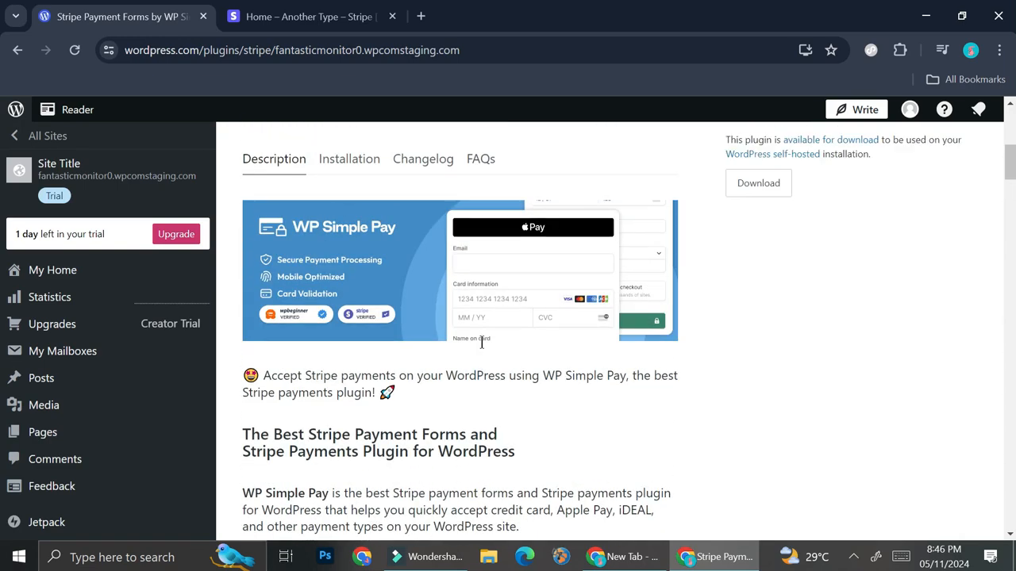
{"action": "scroll", "coordinate": [481, 342], "scroll_direction": "up", "scroll_amount": 1}
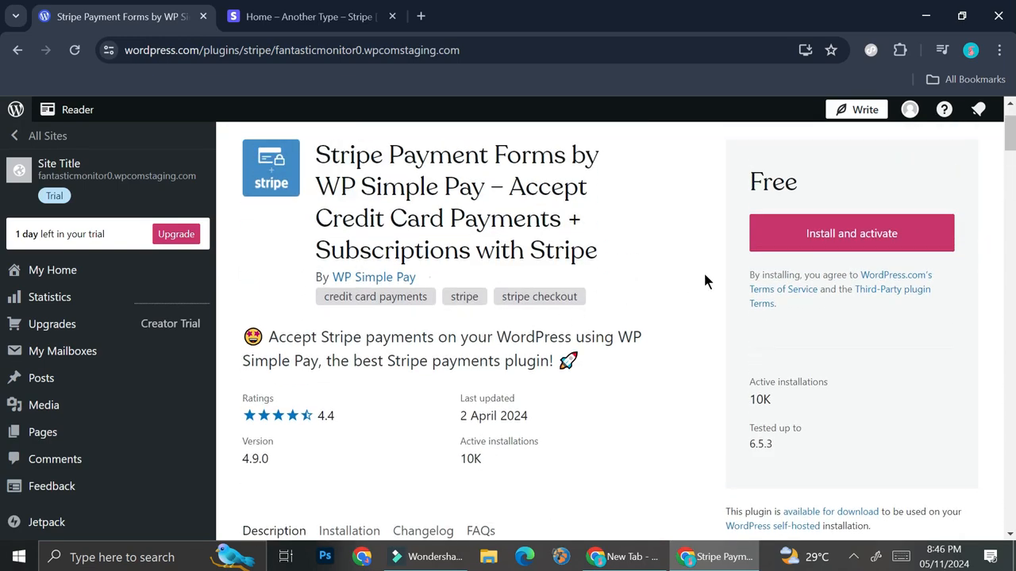
{"action": "left_click", "coordinate": [778, 234]}
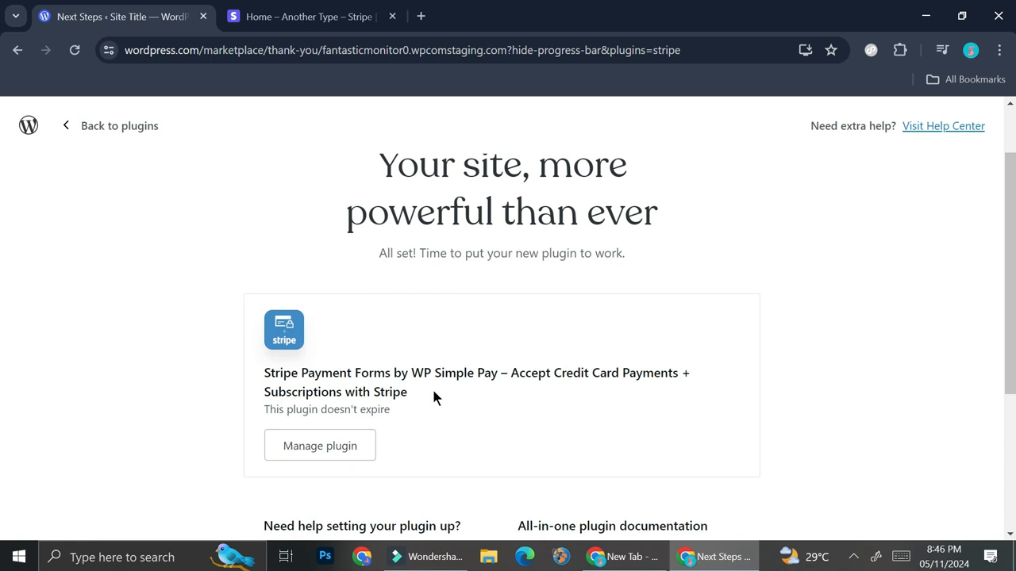
{"action": "left_click", "coordinate": [321, 437]}
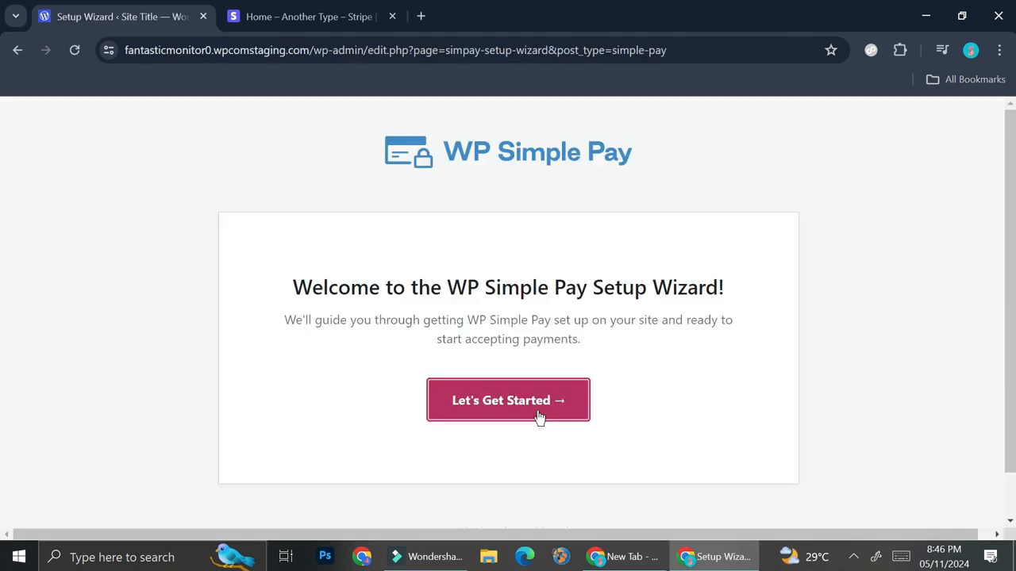
Complete the WP Simple Pay setup wizard by connecting the site to Stripe, and start creating a payment form
{"action": "left_click", "coordinate": [537, 414]}
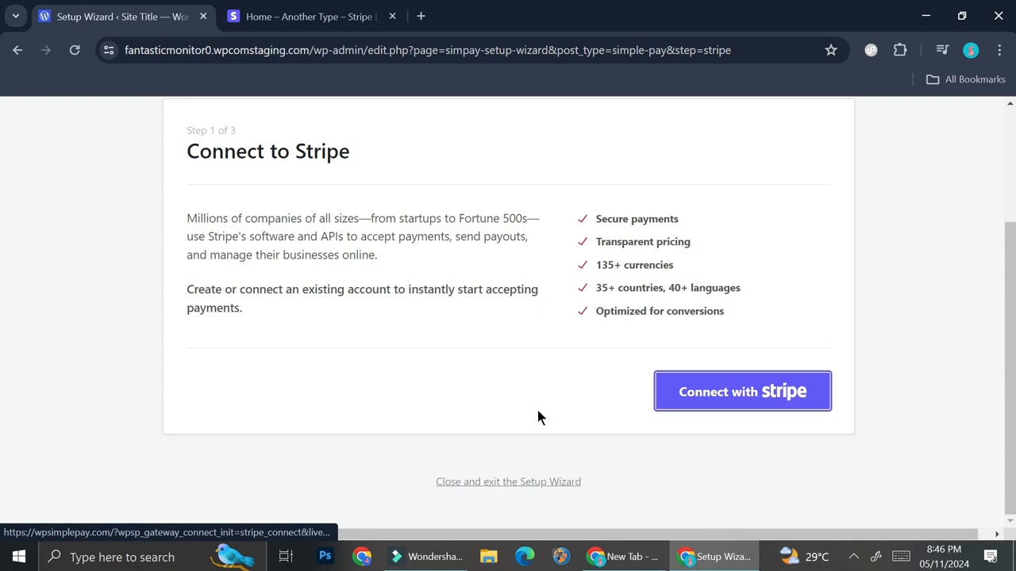
{"action": "left_click", "coordinate": [717, 410]}
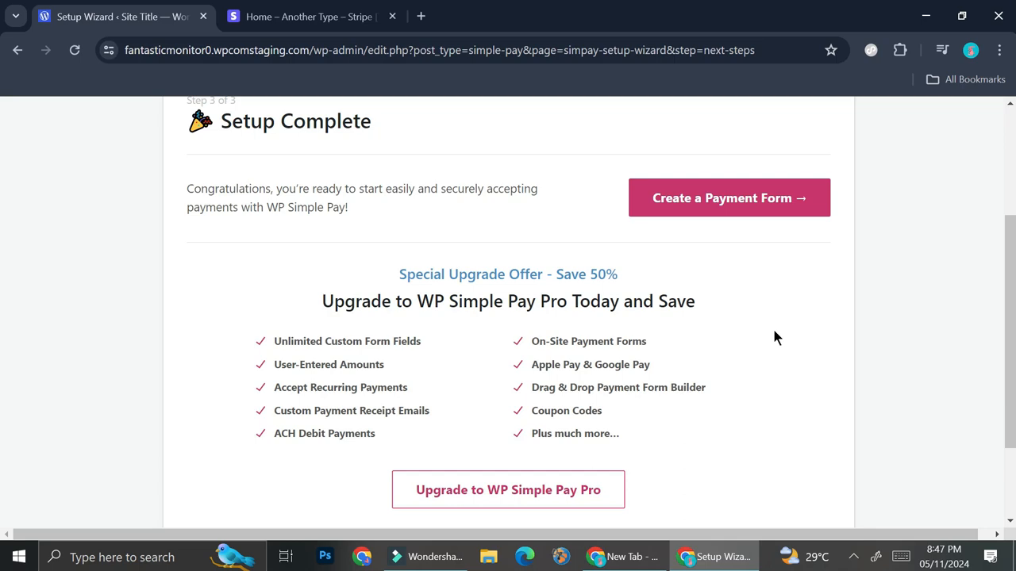
{"action": "left_click", "coordinate": [251, 14]}
{"action": "left_click", "coordinate": [190, 16]}
{"action": "left_click", "coordinate": [787, 199]}
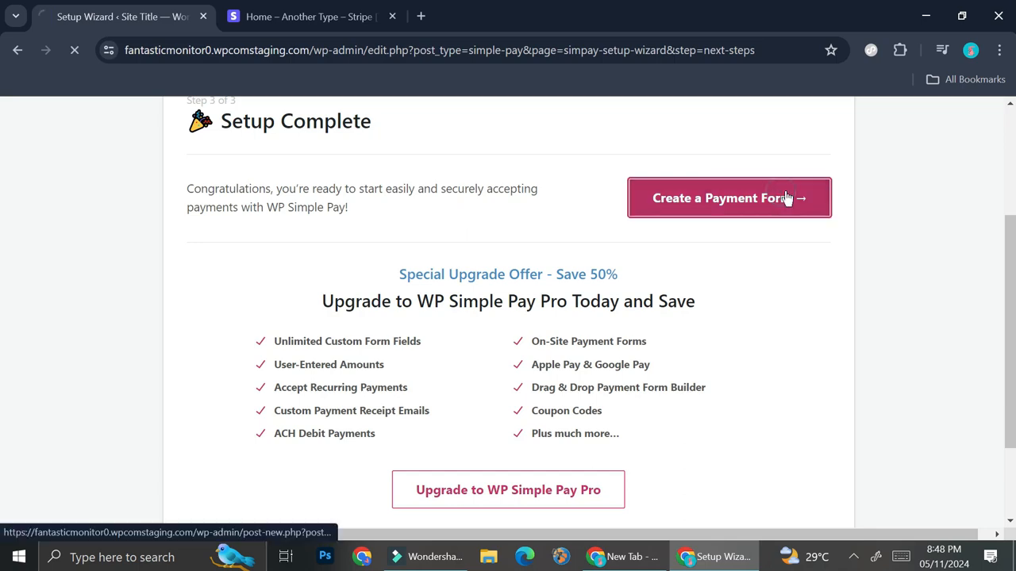
Examine the available payment form templates, including the free payment buttons and the locked Pro forms
{"action": "scroll", "coordinate": [770, 289], "scroll_direction": "down", "scroll_amount": 1}
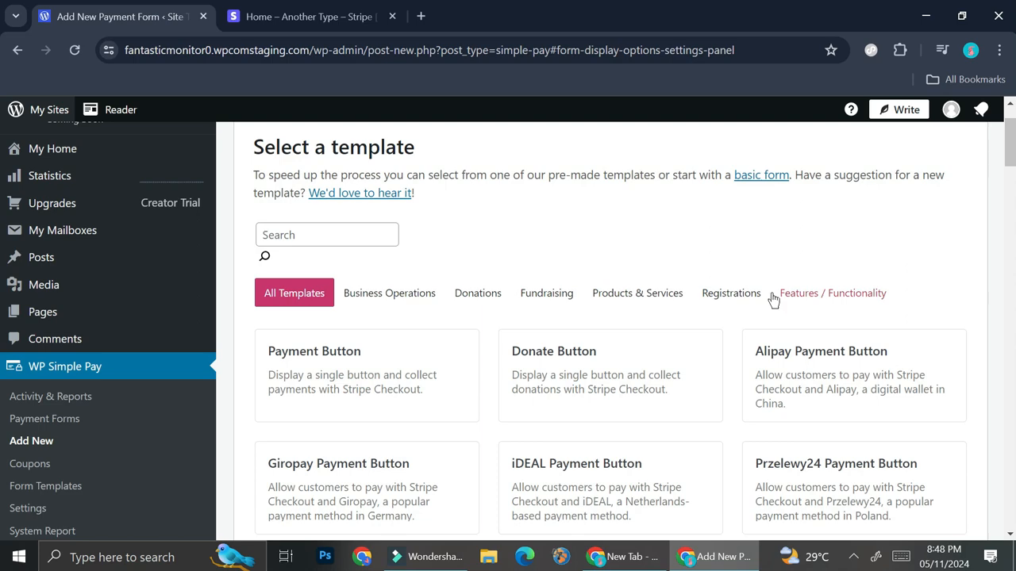
{"action": "scroll", "coordinate": [772, 296], "scroll_direction": "down", "scroll_amount": 2}
{"action": "mouse_move", "coordinate": [361, 215]}
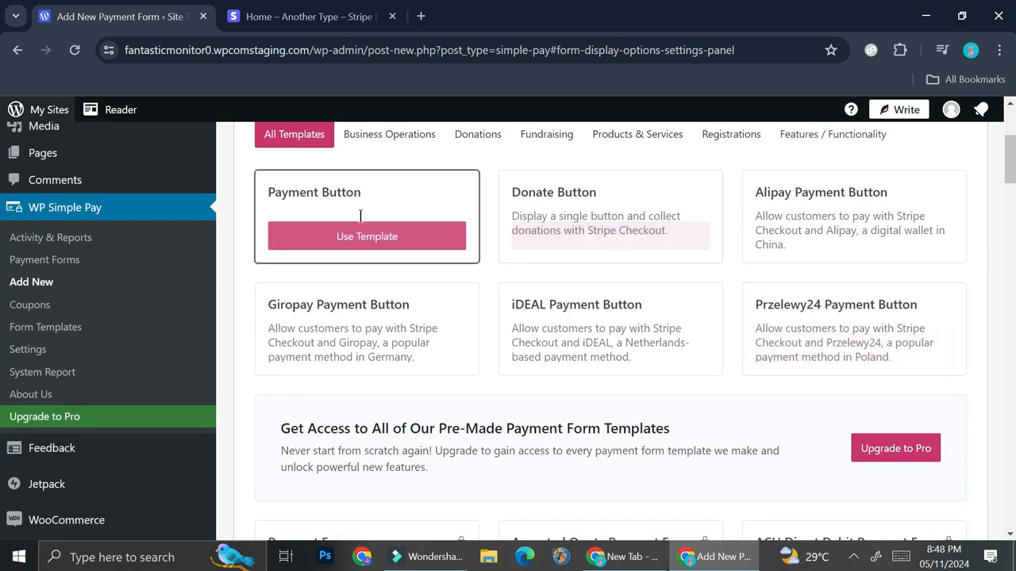
{"action": "mouse_move", "coordinate": [799, 235]}
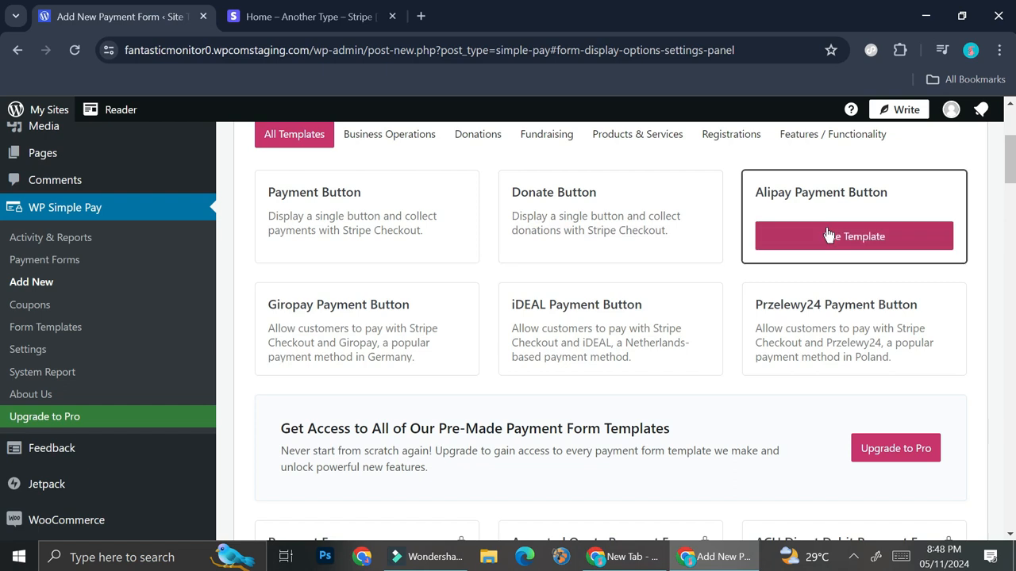
{"action": "mouse_move", "coordinate": [281, 325]}
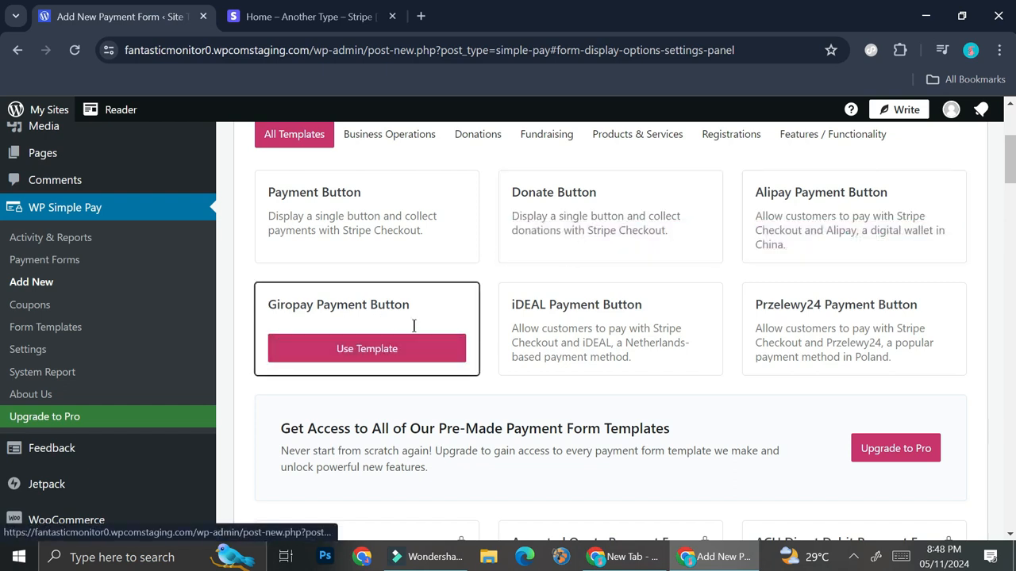
{"action": "mouse_move", "coordinate": [563, 325]}
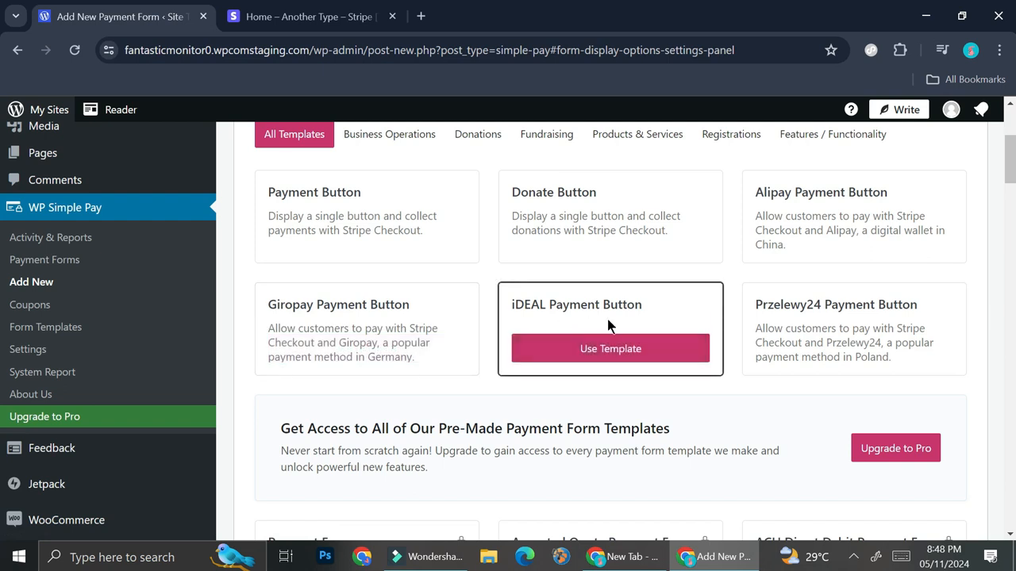
{"action": "mouse_move", "coordinate": [833, 356]}
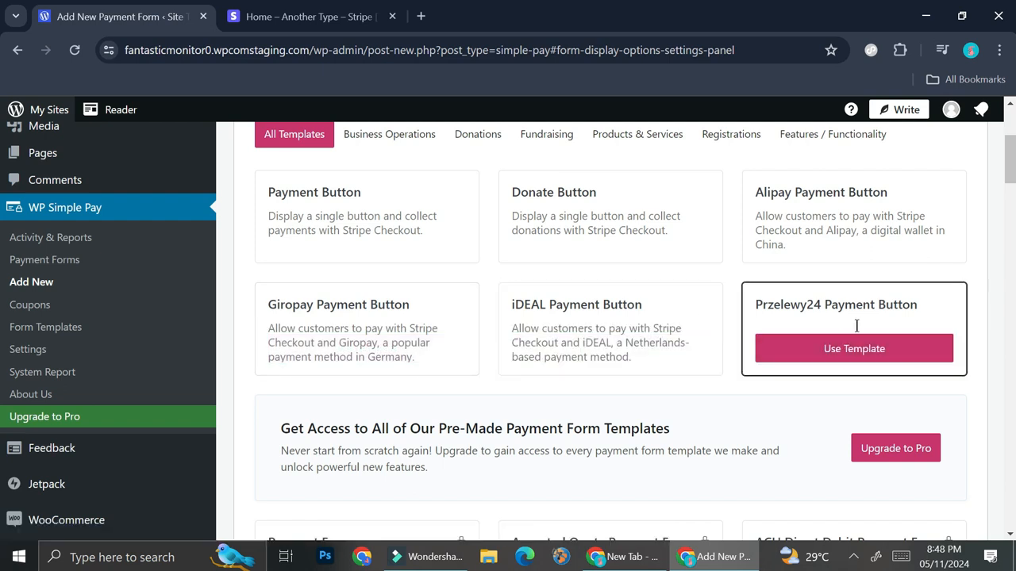
{"action": "mouse_move", "coordinate": [643, 288]}
{"action": "scroll", "coordinate": [642, 289], "scroll_direction": "down", "scroll_amount": 1}
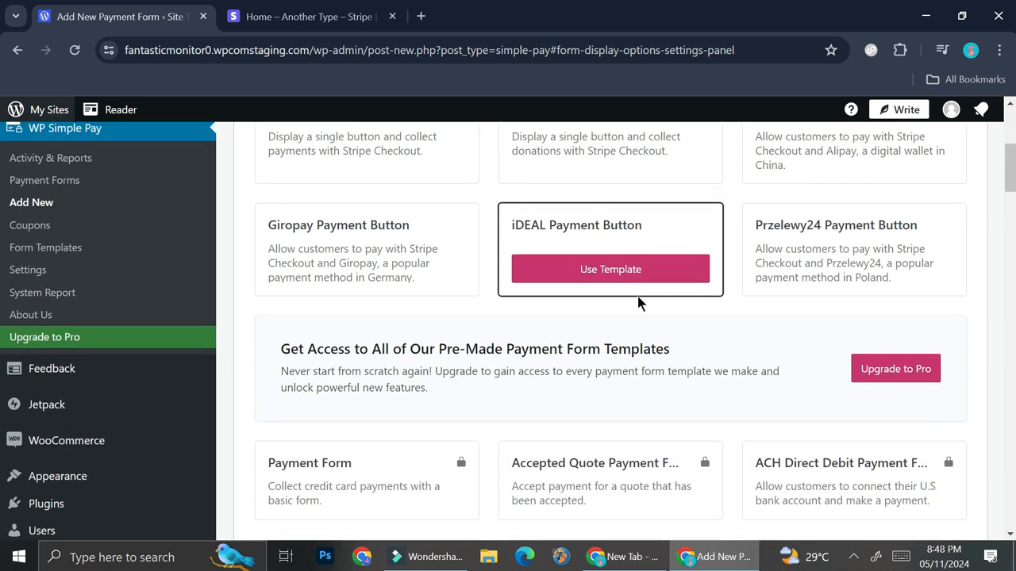
{"action": "scroll", "coordinate": [637, 297], "scroll_direction": "down", "scroll_amount": 1}
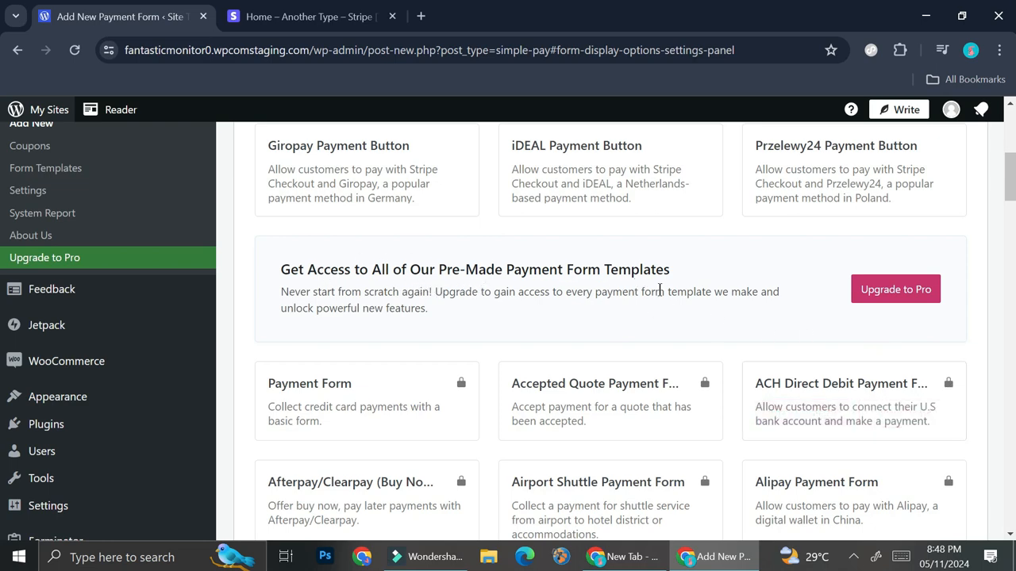
{"action": "scroll", "coordinate": [659, 290], "scroll_direction": "down", "scroll_amount": 2}
{"action": "mouse_move", "coordinate": [398, 343]}
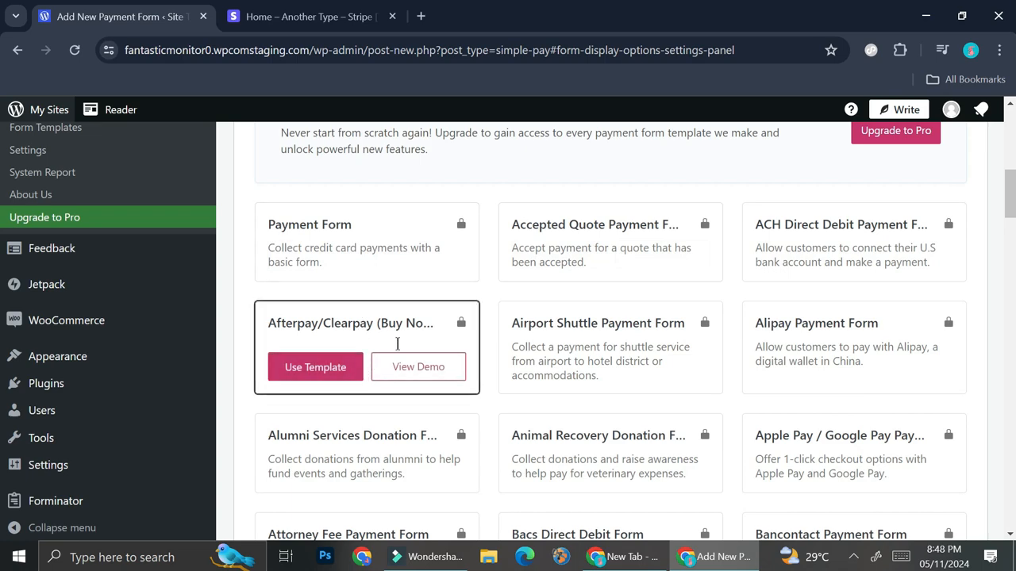
{"action": "mouse_move", "coordinate": [797, 341]}
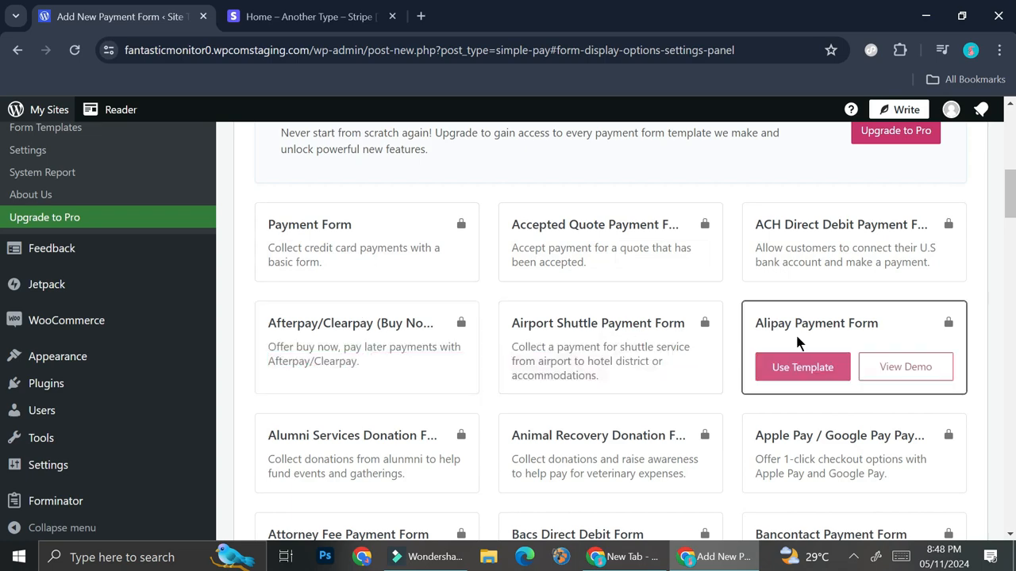
{"action": "scroll", "coordinate": [801, 343], "scroll_direction": "down", "scroll_amount": 2}
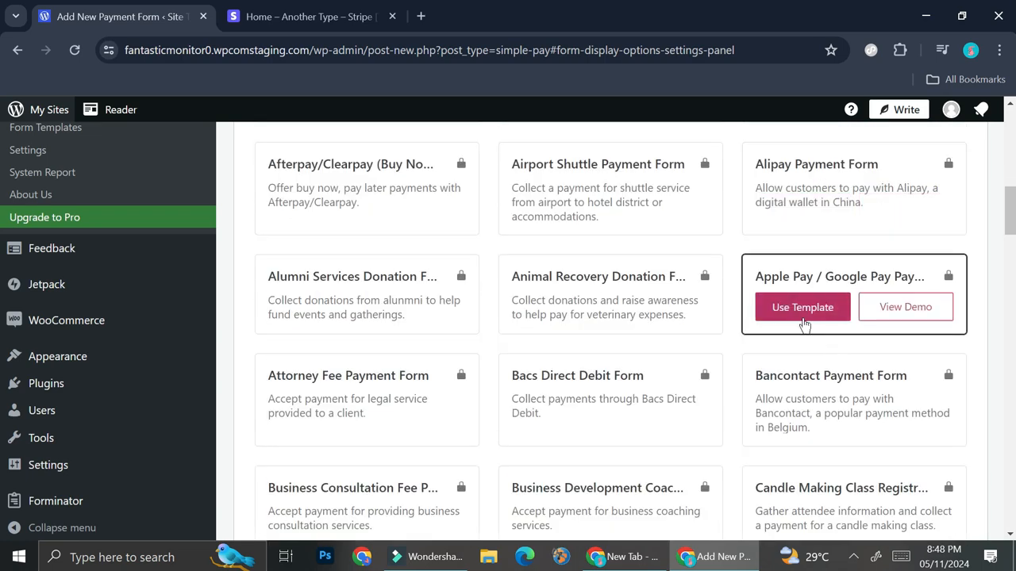
{"action": "scroll", "coordinate": [590, 318], "scroll_direction": "up", "scroll_amount": 5}
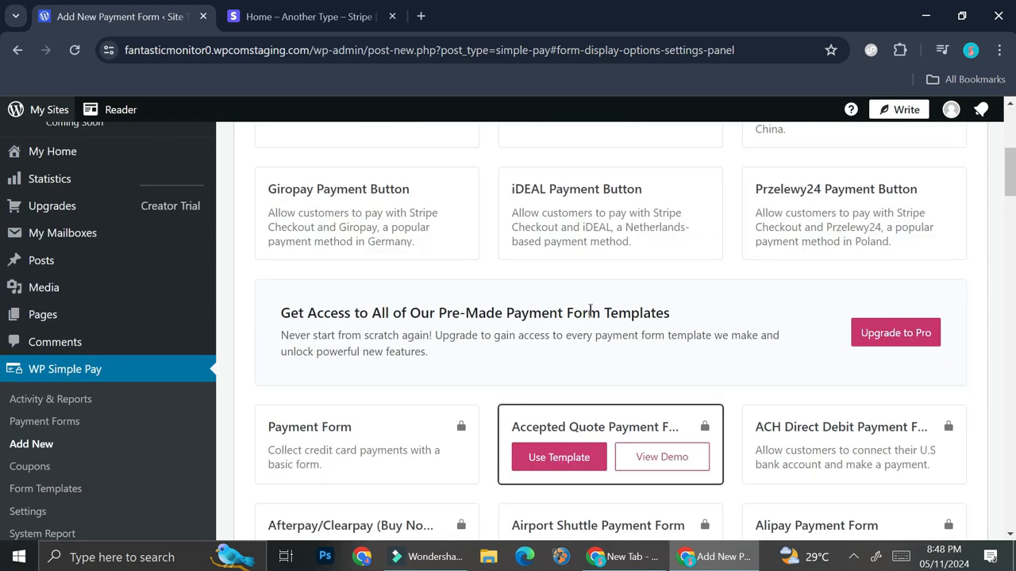
{"action": "scroll", "coordinate": [590, 310], "scroll_direction": "up", "scroll_amount": 3}
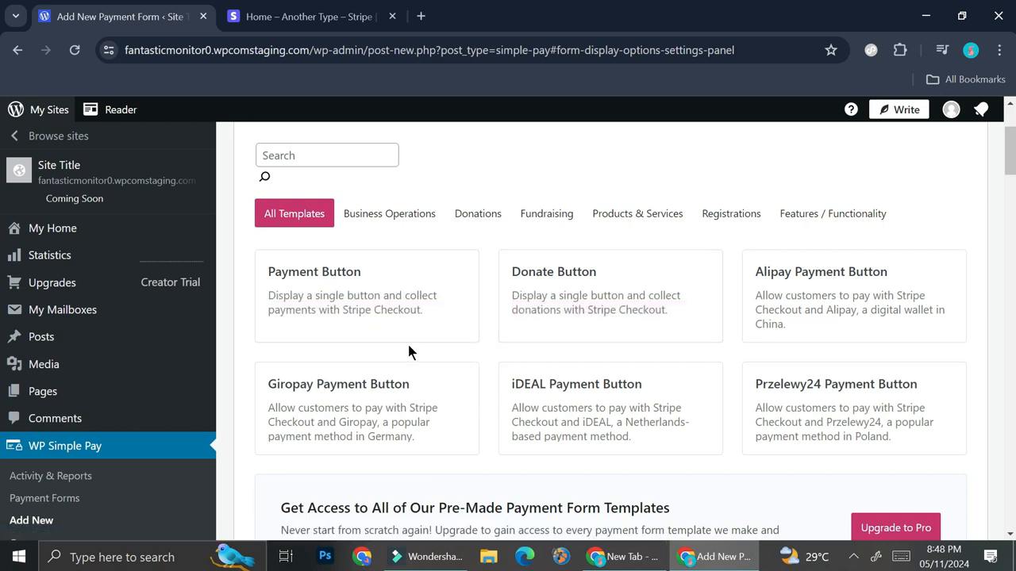
Use the Payment Button template, giving the form the title "Pay Now" and the type Off-site Stripe Checkout form
{"action": "left_click", "coordinate": [355, 322]}
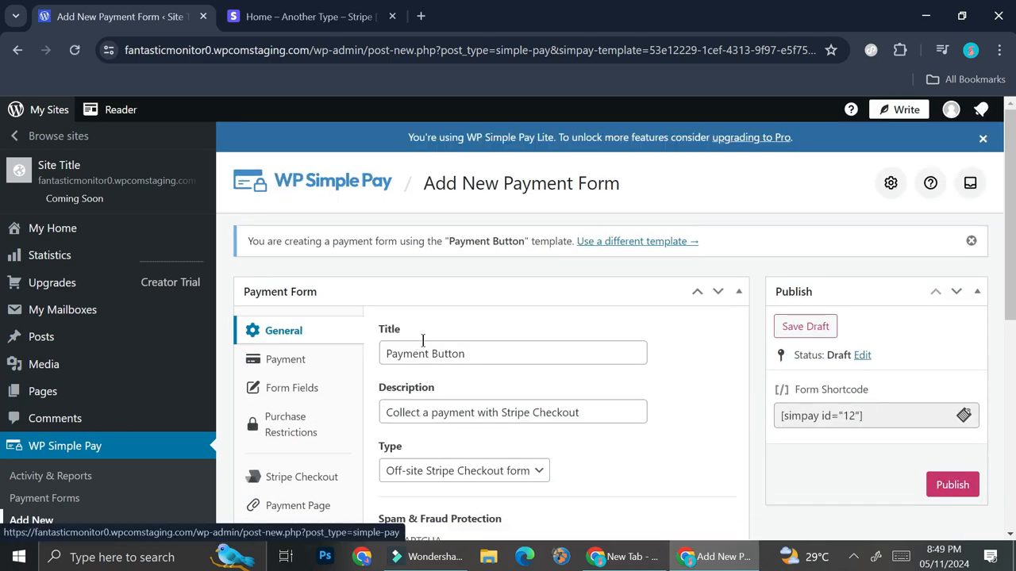
{"action": "scroll", "coordinate": [423, 340], "scroll_direction": "down", "scroll_amount": 1}
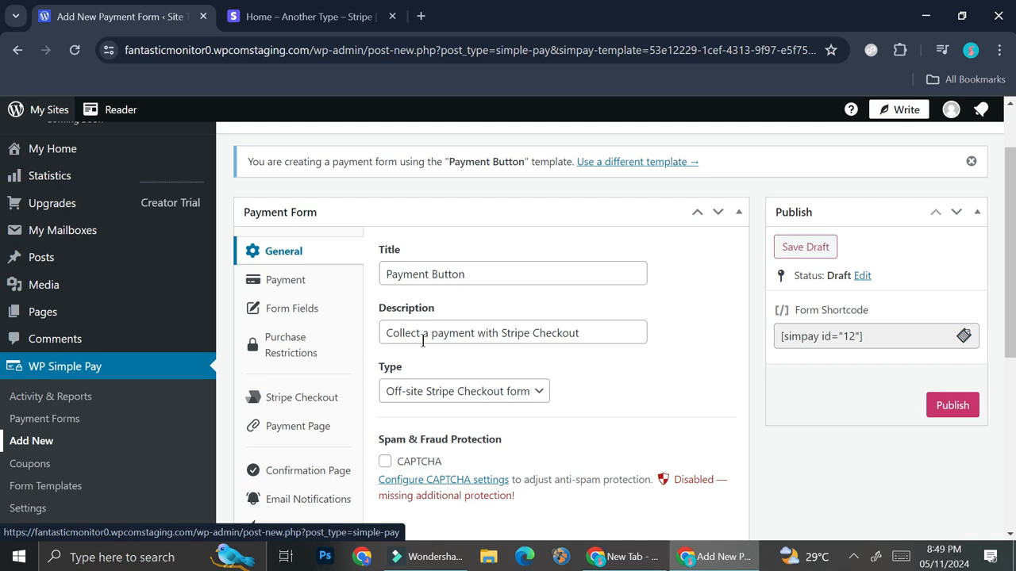
{"action": "triple_click", "coordinate": [514, 275]}
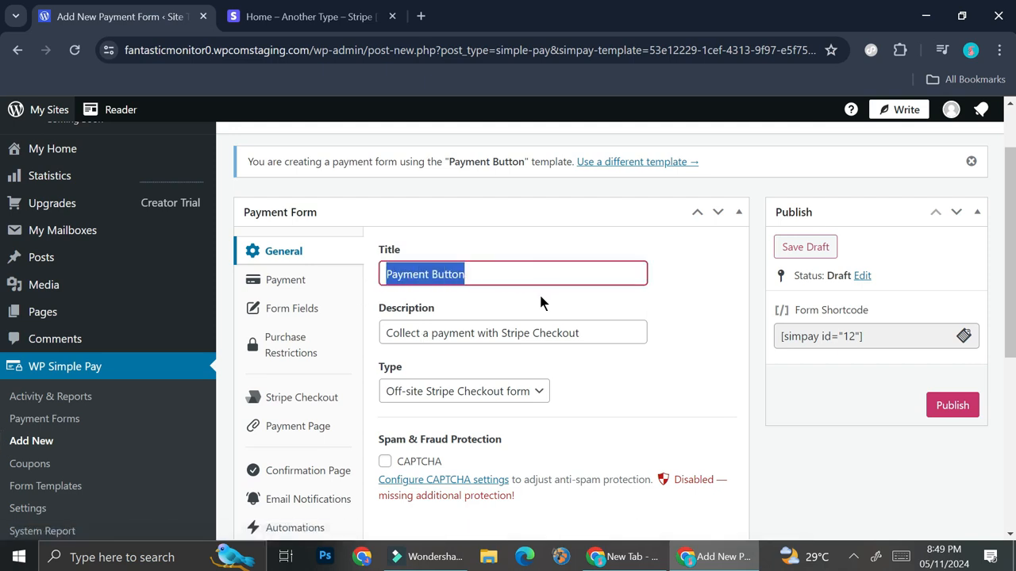
{"action": "type", "text": "Pay "}
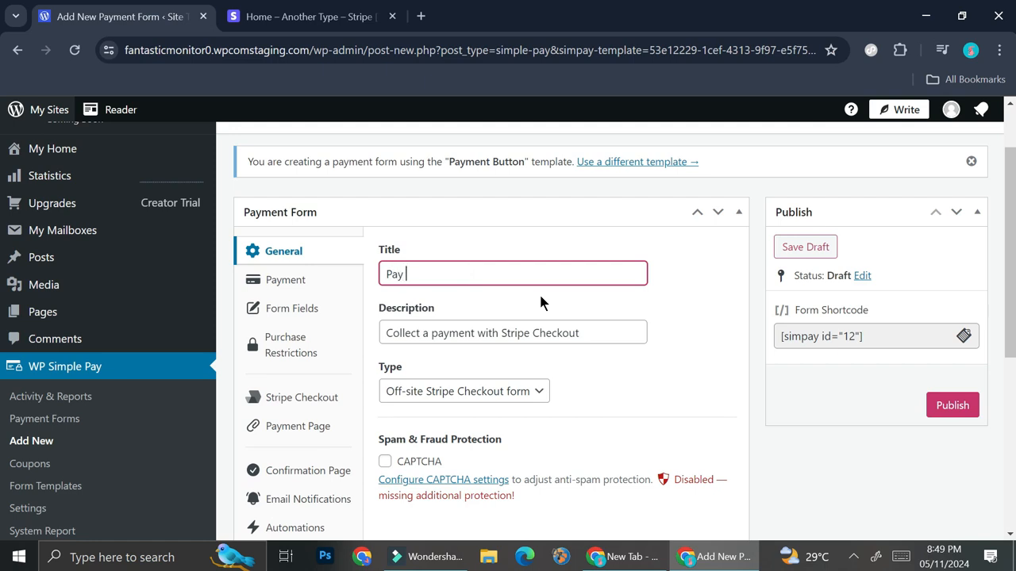
{"action": "type", "text": "Now"}
{"action": "left_click", "coordinate": [529, 357]}
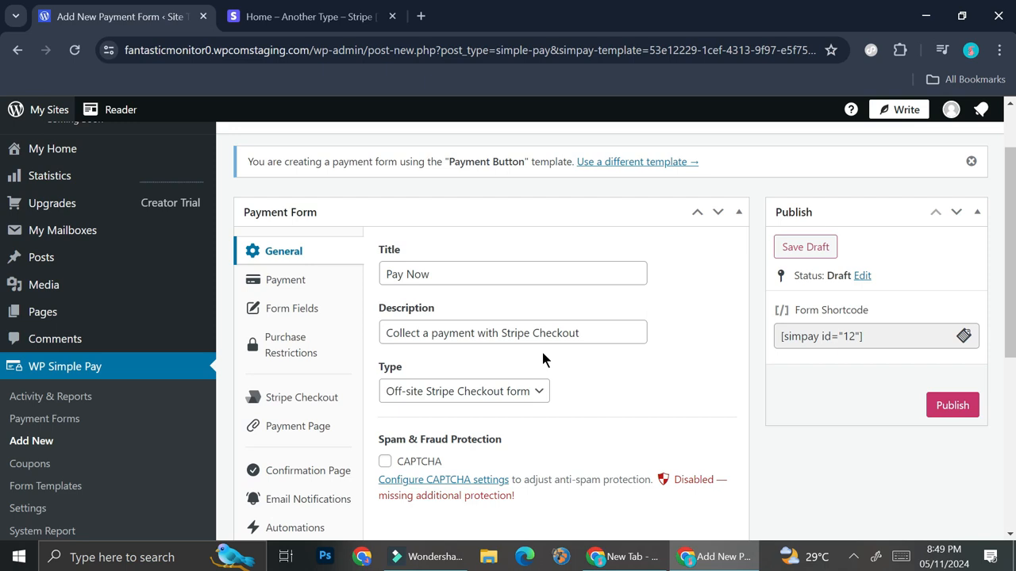
{"action": "left_click", "coordinate": [538, 392]}
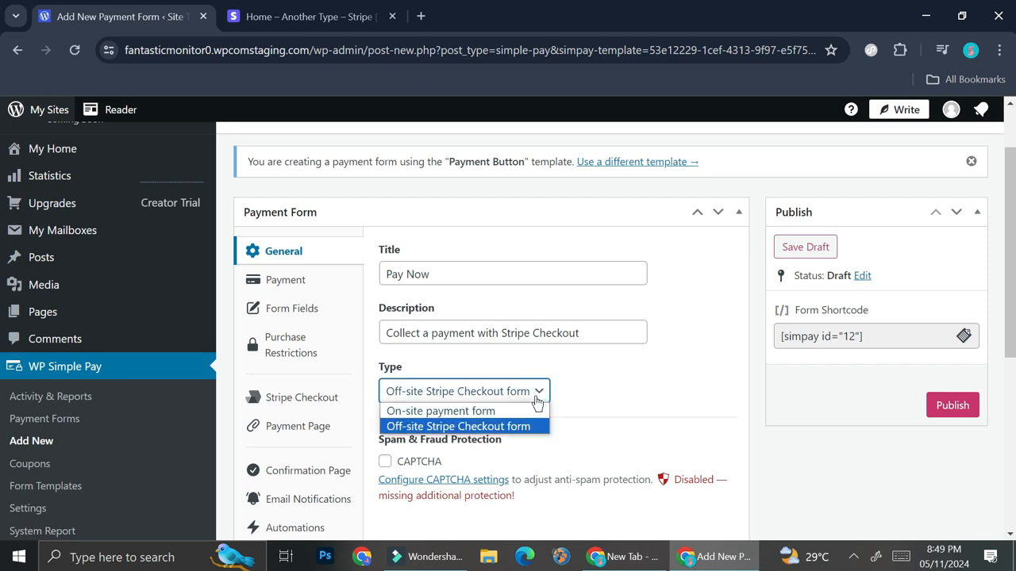
{"action": "left_click", "coordinate": [510, 429]}
Open the form's CAPTCHA settings and select Google reCAPTCHA to examine its sign-up, key and score threshold options
{"action": "scroll", "coordinate": [601, 432], "scroll_direction": "down", "scroll_amount": 1}
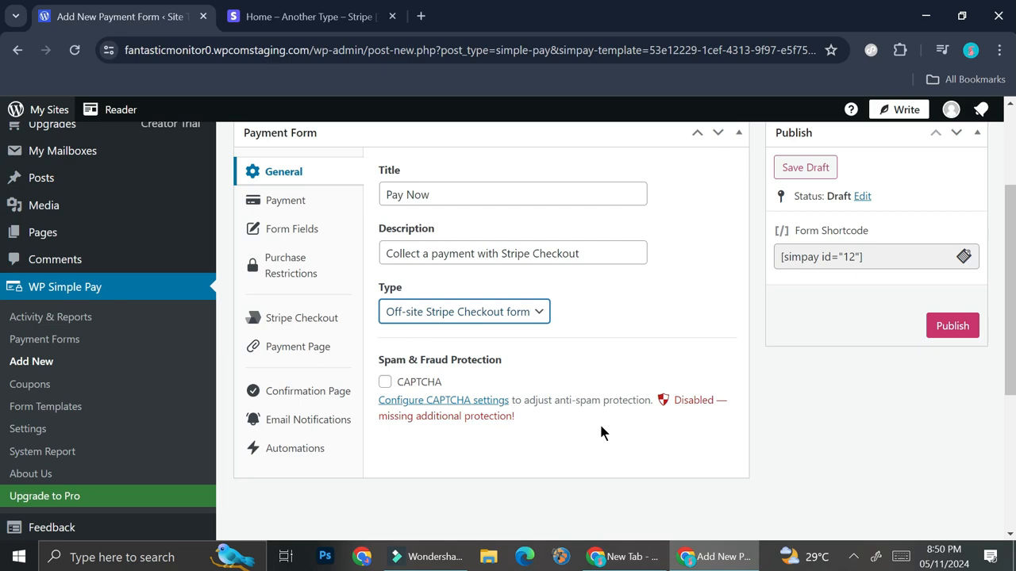
{"action": "left_click", "coordinate": [386, 383]}
{"action": "left_click", "coordinate": [397, 400]}
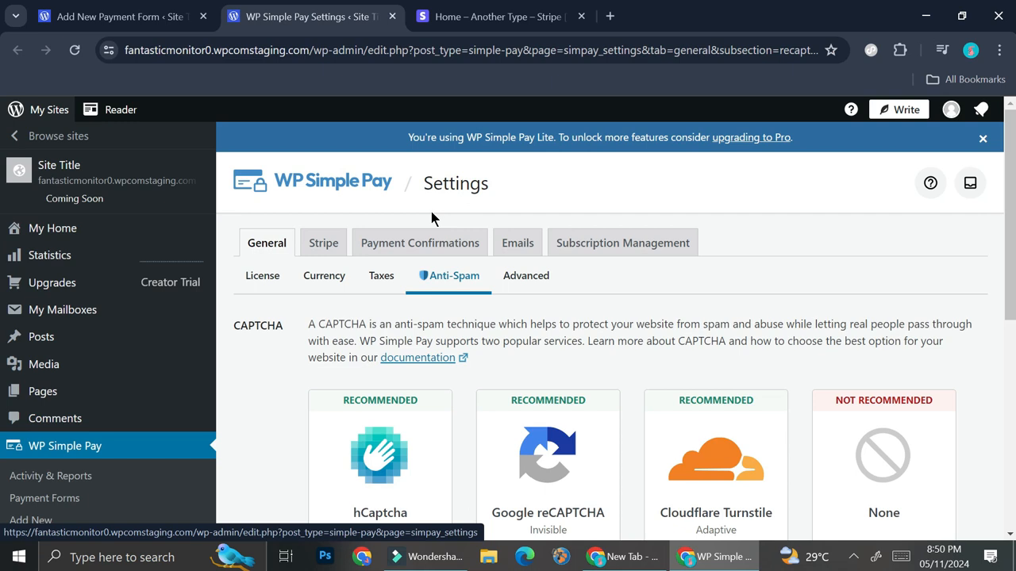
{"action": "scroll", "coordinate": [568, 421], "scroll_direction": "down", "scroll_amount": 2}
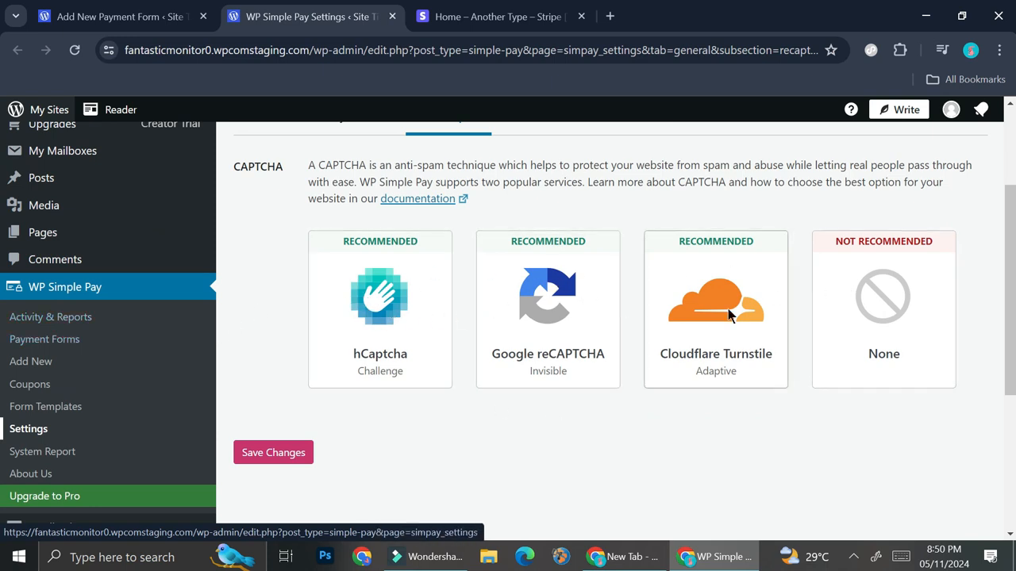
{"action": "left_click", "coordinate": [549, 316]}
{"action": "scroll", "coordinate": [574, 338], "scroll_direction": "down", "scroll_amount": 2}
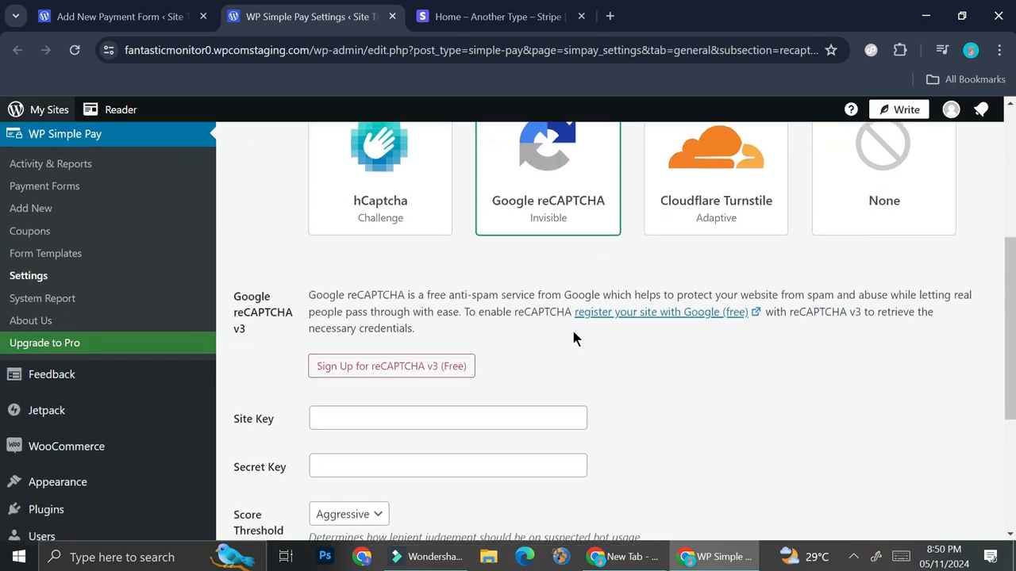
{"action": "scroll", "coordinate": [566, 329], "scroll_direction": "down", "scroll_amount": 1}
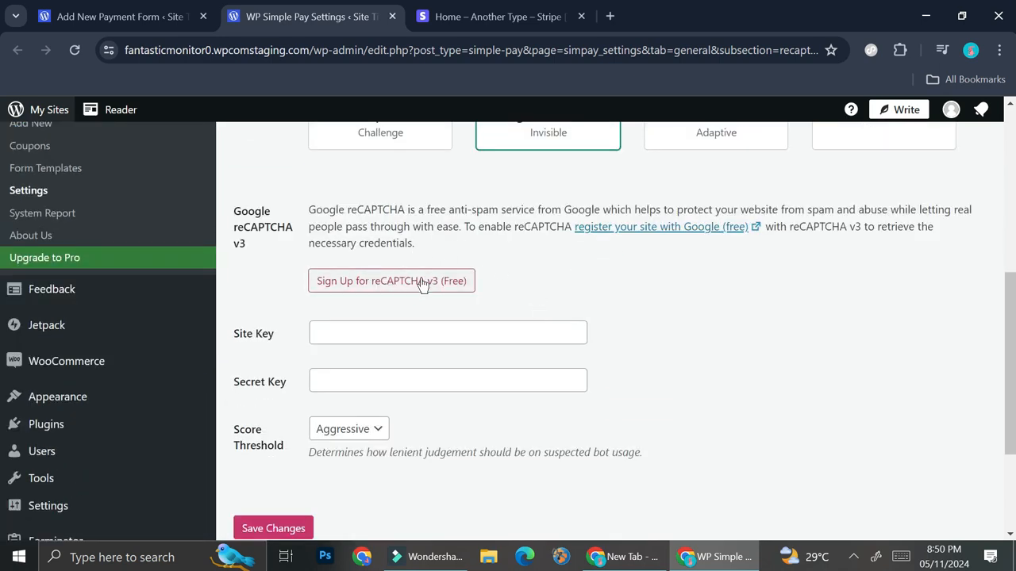
{"action": "scroll", "coordinate": [383, 347], "scroll_direction": "down", "scroll_amount": 1}
{"action": "scroll", "coordinate": [383, 354], "scroll_direction": "down", "scroll_amount": 1}
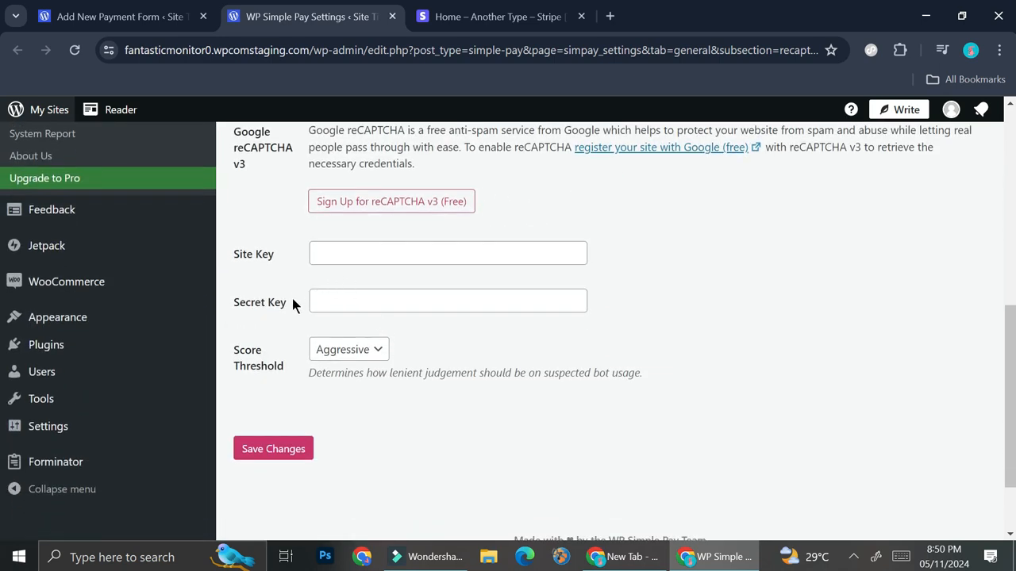
{"action": "scroll", "coordinate": [539, 307], "scroll_direction": "up", "scroll_amount": 3}
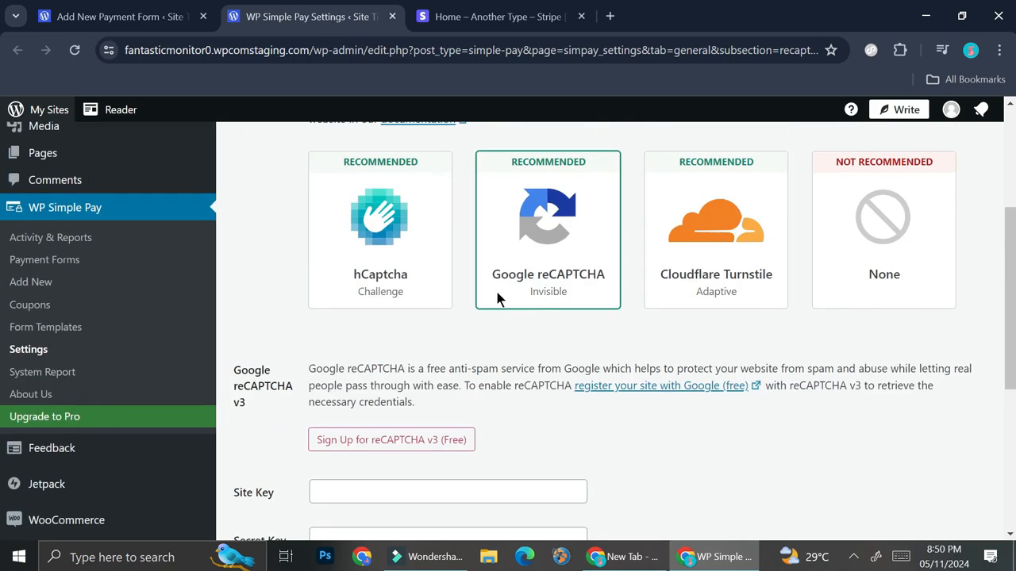
Return to the payment form and review its Payment settings for payment mode, tax collection, price options and payment methods
{"action": "left_click", "coordinate": [144, 27]}
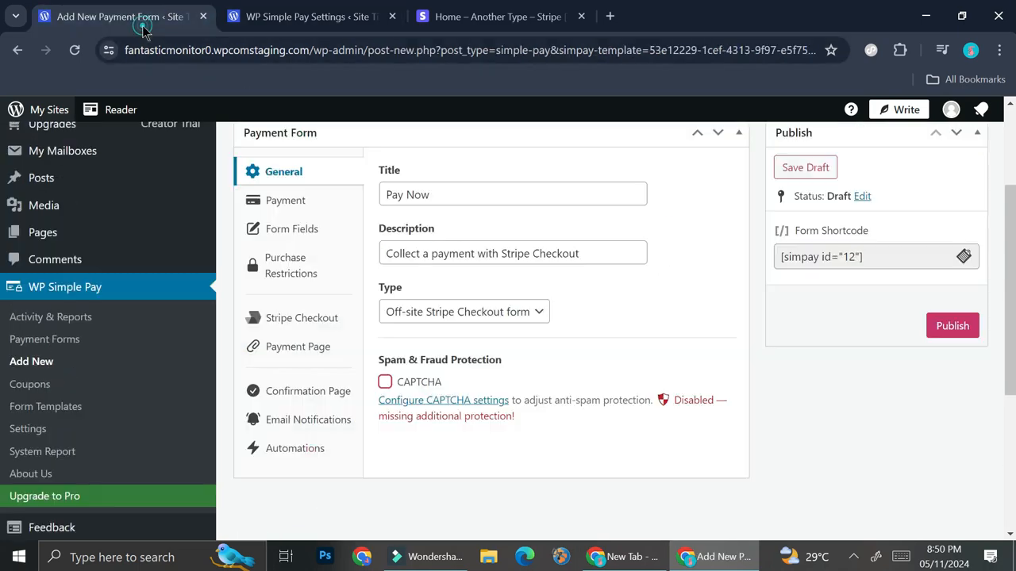
{"action": "scroll", "coordinate": [592, 366], "scroll_direction": "up", "scroll_amount": 2}
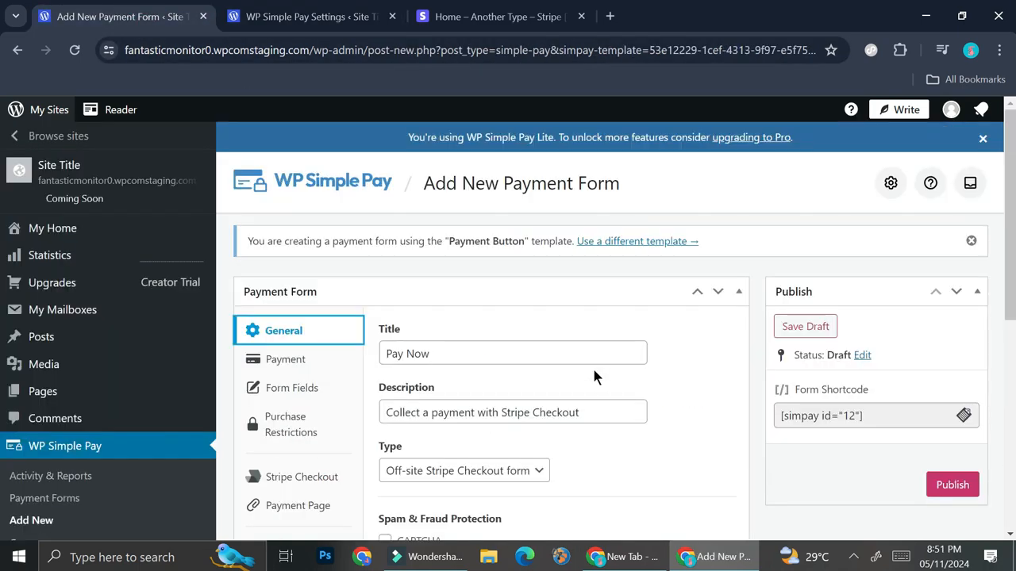
{"action": "left_click", "coordinate": [306, 359]}
{"action": "scroll", "coordinate": [567, 374], "scroll_direction": "down", "scroll_amount": 1}
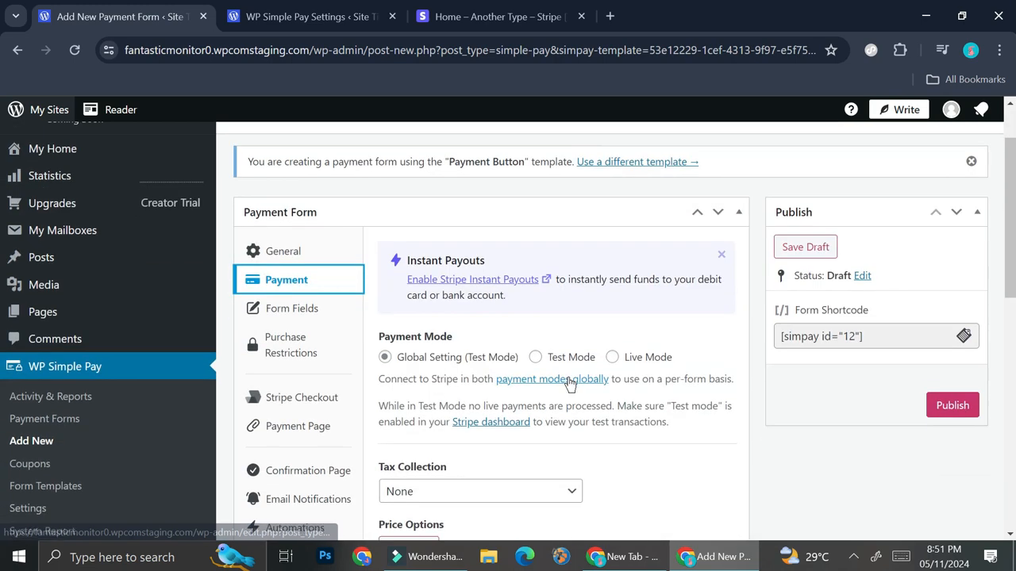
{"action": "scroll", "coordinate": [568, 379], "scroll_direction": "down", "scroll_amount": 1}
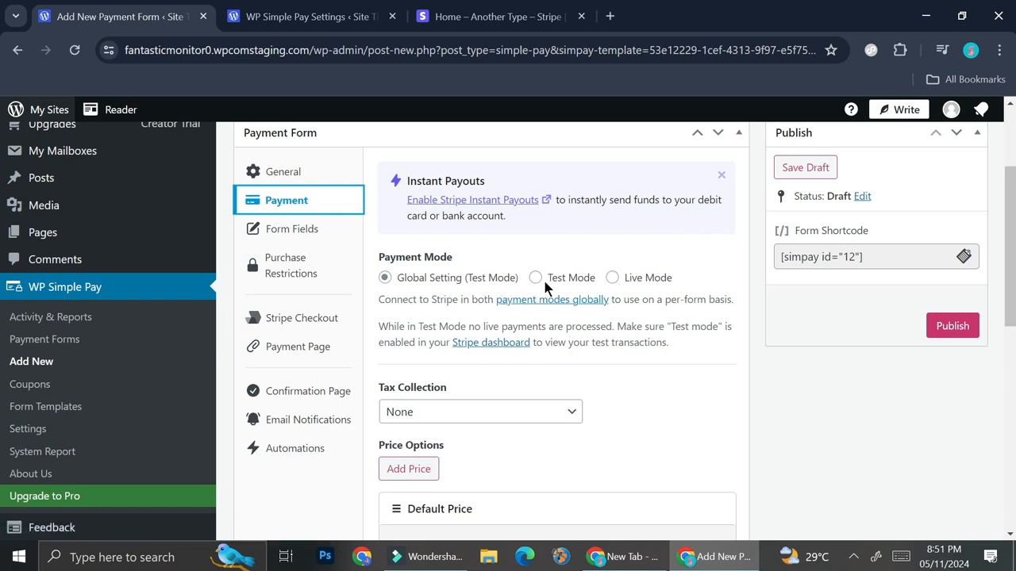
{"action": "key", "text": "alt"}
{"action": "scroll", "coordinate": [653, 357], "scroll_direction": "down", "scroll_amount": 2}
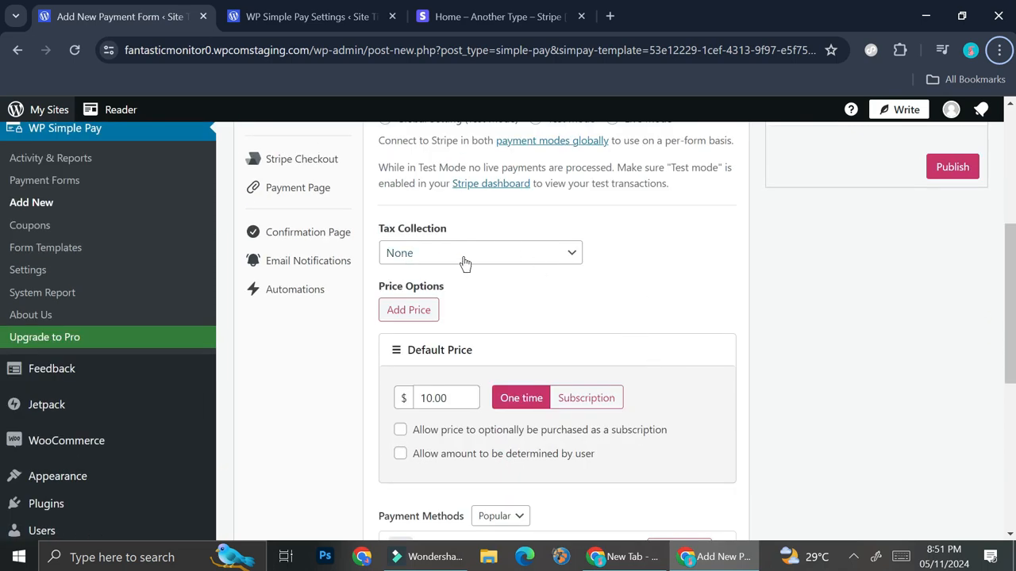
{"action": "scroll", "coordinate": [561, 276], "scroll_direction": "down", "scroll_amount": 2}
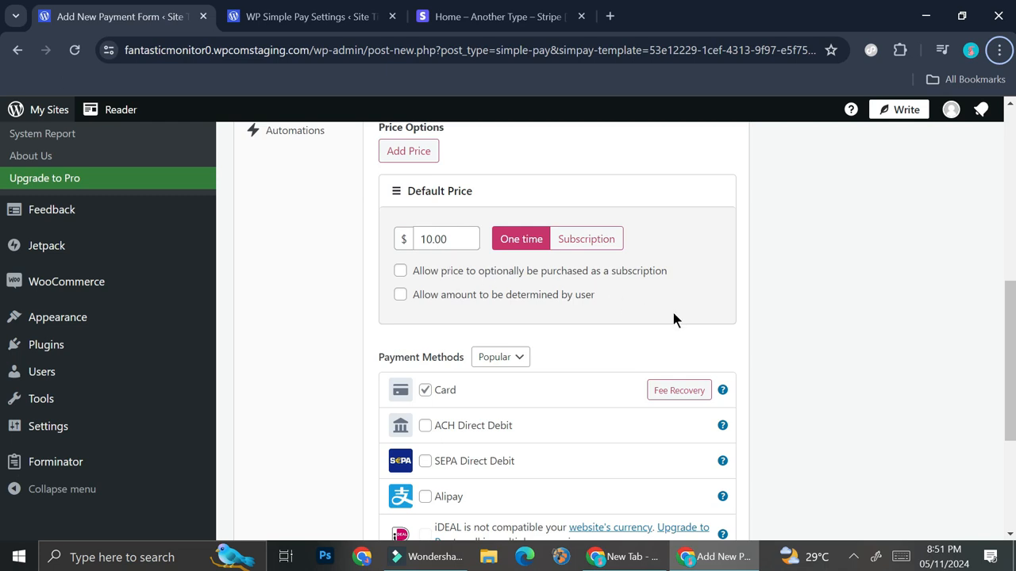
Try to enable ACH Direct Debit among the form's payment methods and dismiss the dialog it opens
{"action": "scroll", "coordinate": [635, 309], "scroll_direction": "up", "scroll_amount": 1}
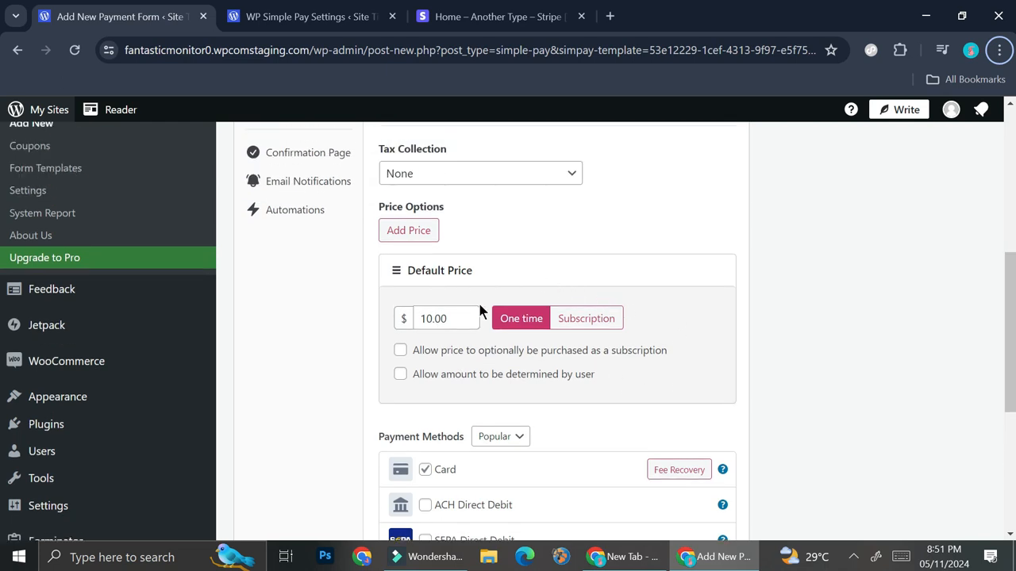
{"action": "scroll", "coordinate": [555, 309], "scroll_direction": "down", "scroll_amount": 2}
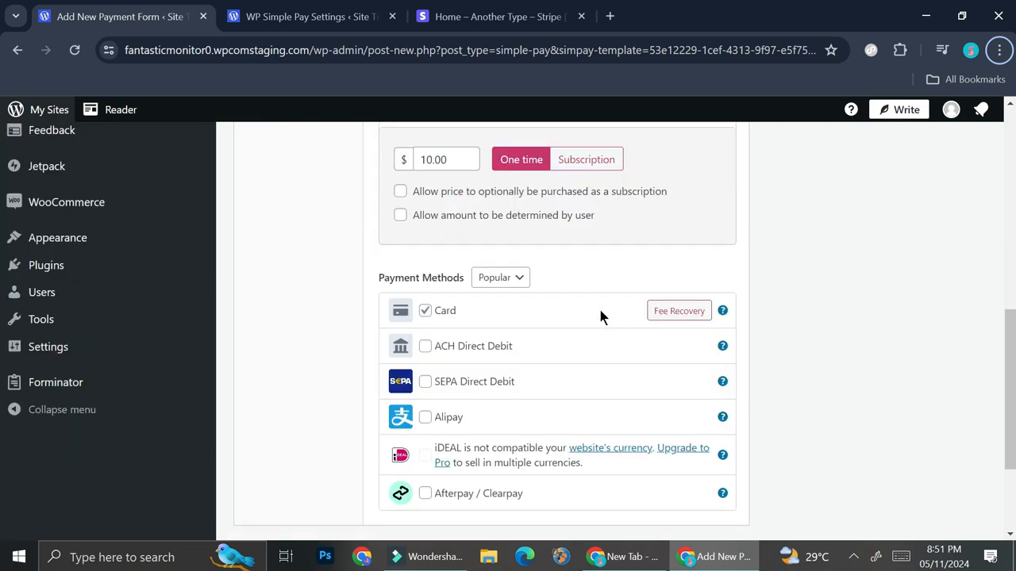
{"action": "left_click", "coordinate": [426, 346]}
{"action": "left_click", "coordinate": [725, 188]}
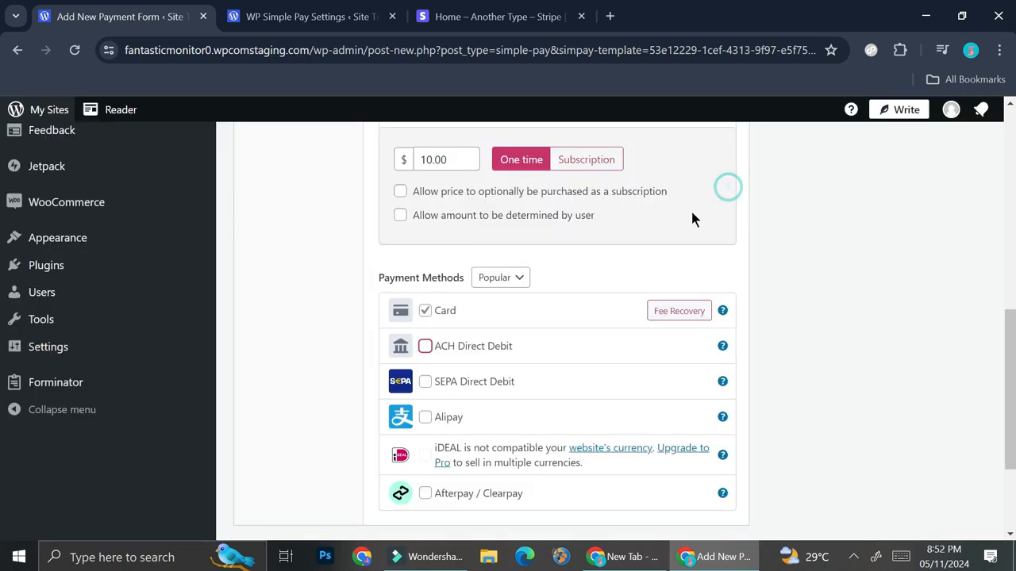
{"action": "scroll", "coordinate": [488, 361], "scroll_direction": "down", "scroll_amount": 2}
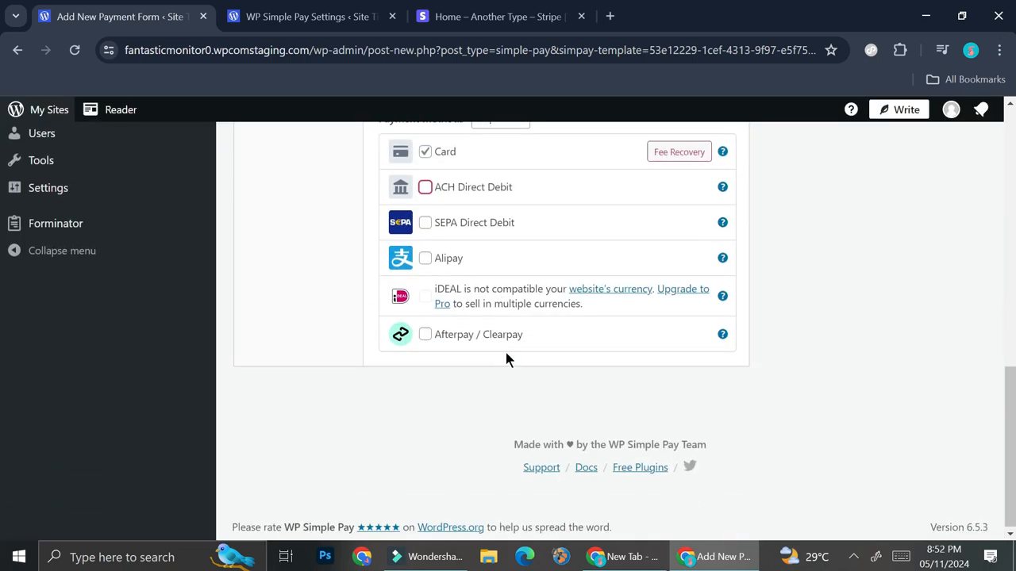
{"action": "scroll", "coordinate": [446, 246], "scroll_direction": "up", "scroll_amount": 2}
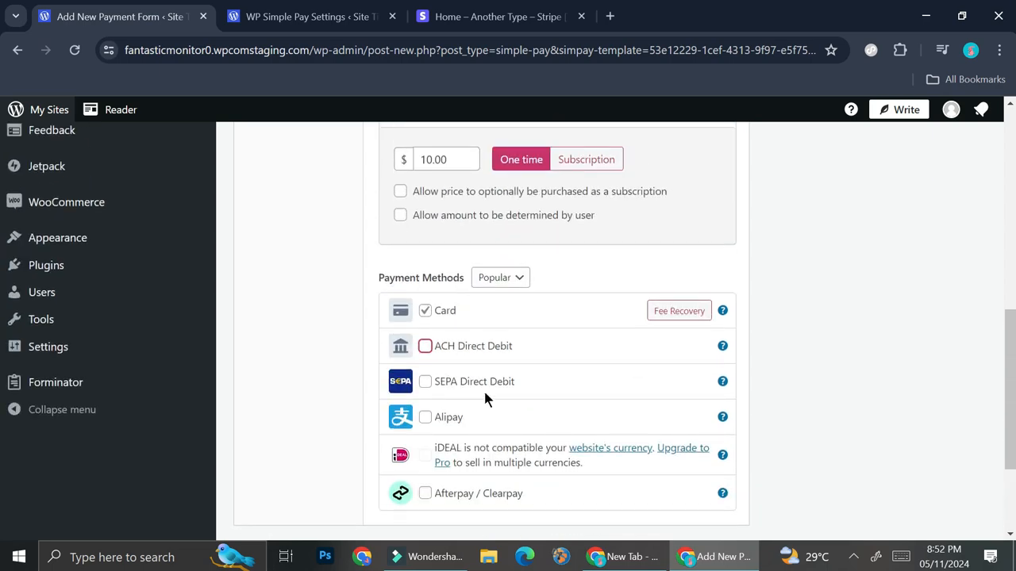
Open the Form Fields settings and examine the addable fields and the Payment Button's text, processing text and style options
{"action": "scroll", "coordinate": [486, 400], "scroll_direction": "up", "scroll_amount": 6}
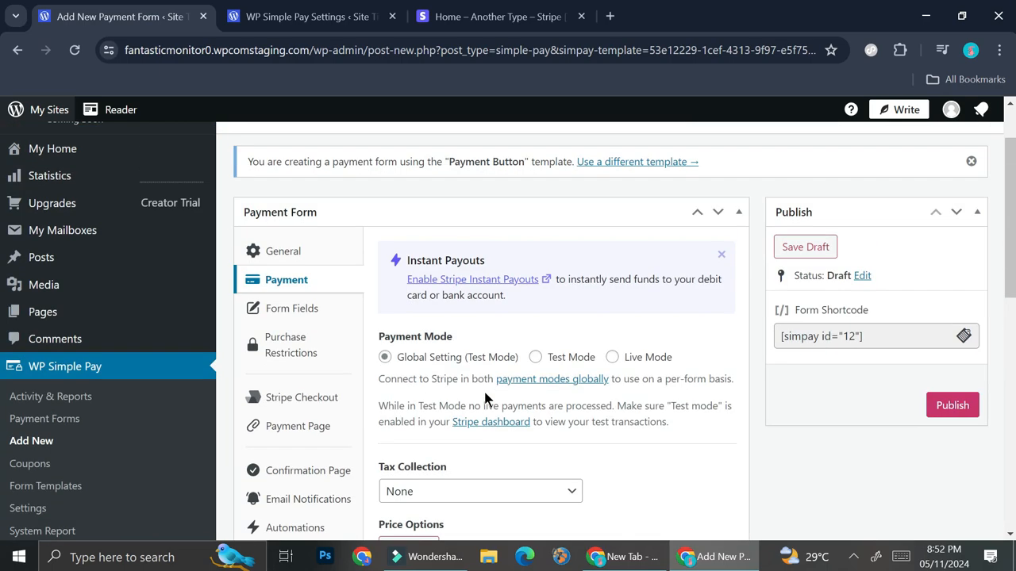
{"action": "left_click", "coordinate": [319, 309]}
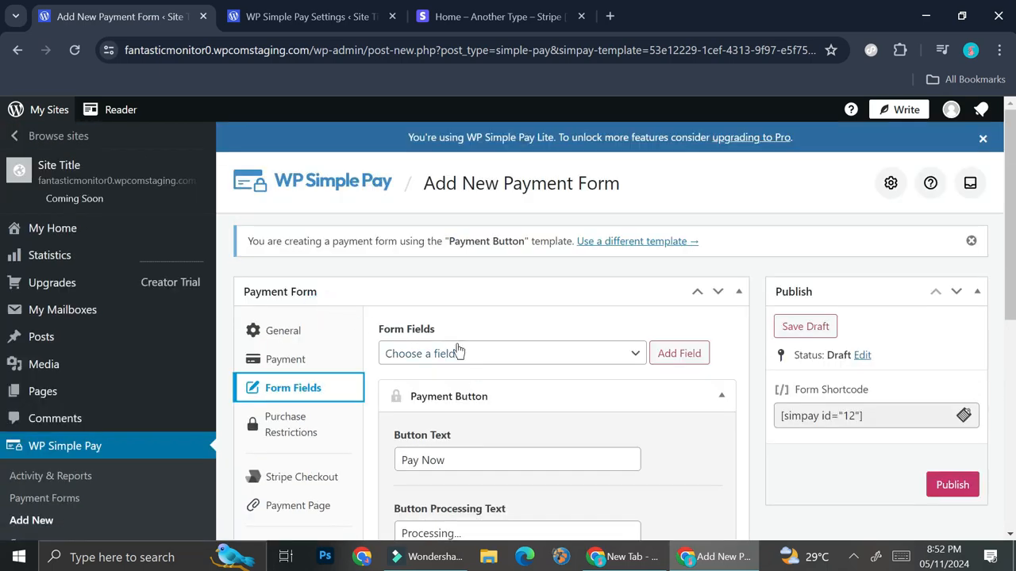
{"action": "scroll", "coordinate": [476, 359], "scroll_direction": "down", "scroll_amount": 1}
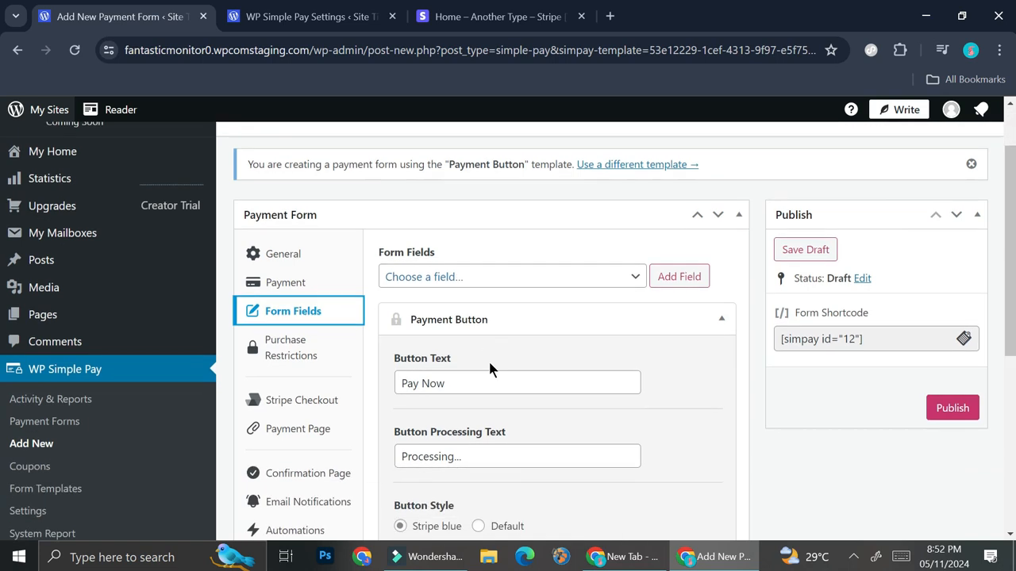
{"action": "left_click", "coordinate": [535, 273]}
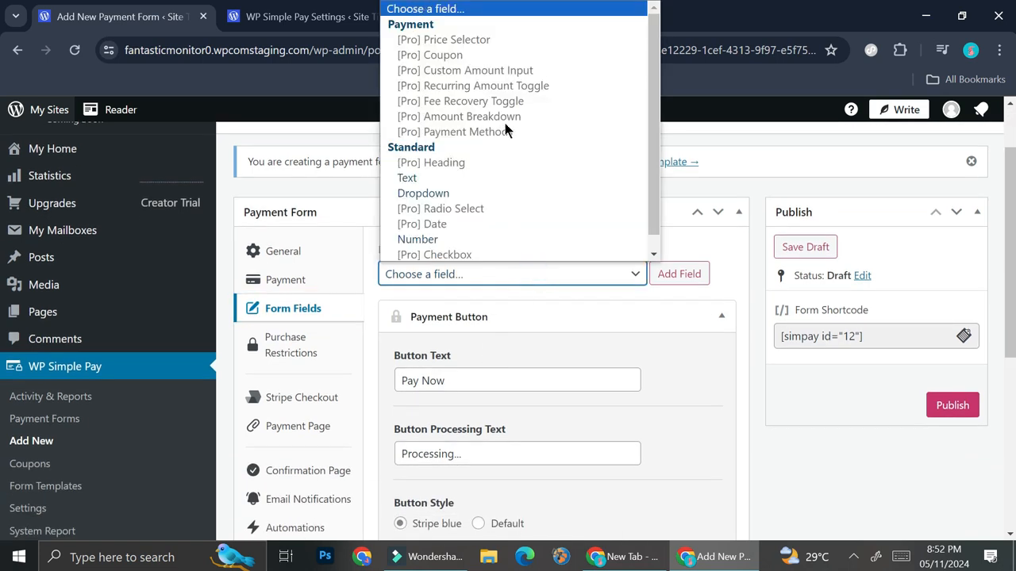
{"action": "left_click", "coordinate": [530, 310]}
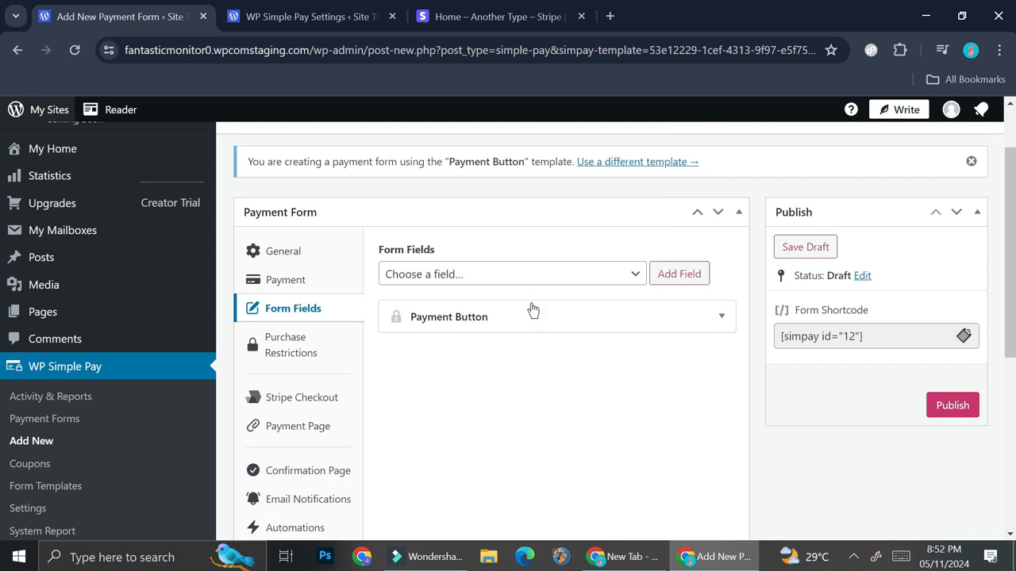
{"action": "left_click", "coordinate": [527, 314]}
{"action": "scroll", "coordinate": [520, 316], "scroll_direction": "down", "scroll_amount": 1}
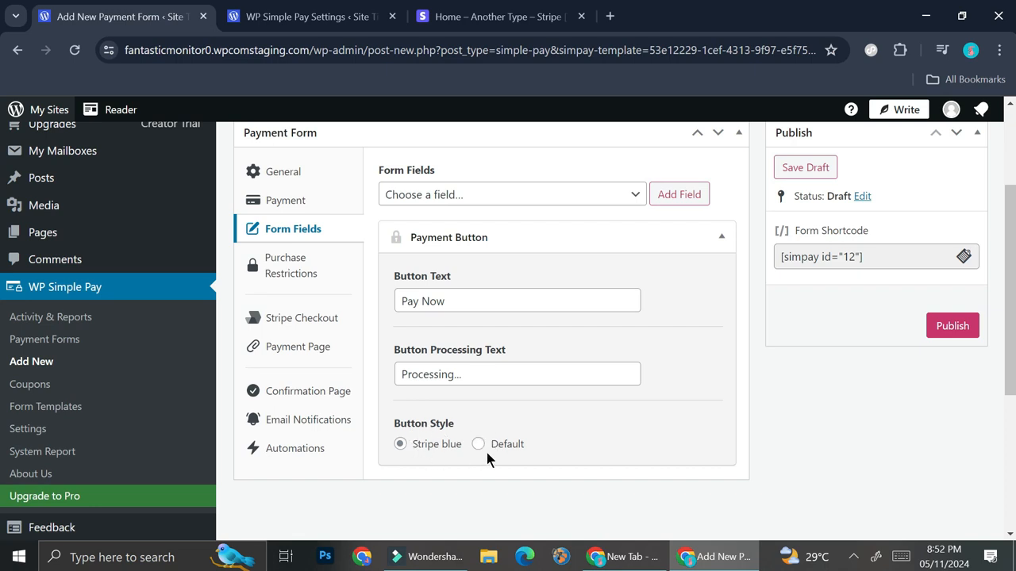
Review the form's Purchase Restrictions and the Stripe Checkout options for image, submit button type and customer information
{"action": "left_click", "coordinate": [301, 277]}
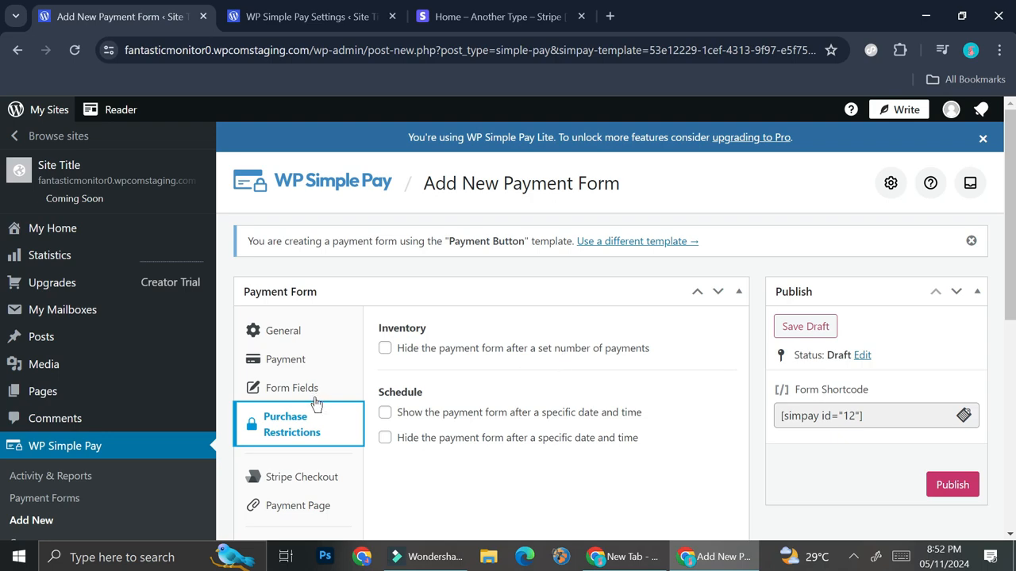
{"action": "scroll", "coordinate": [413, 449], "scroll_direction": "down", "scroll_amount": 2}
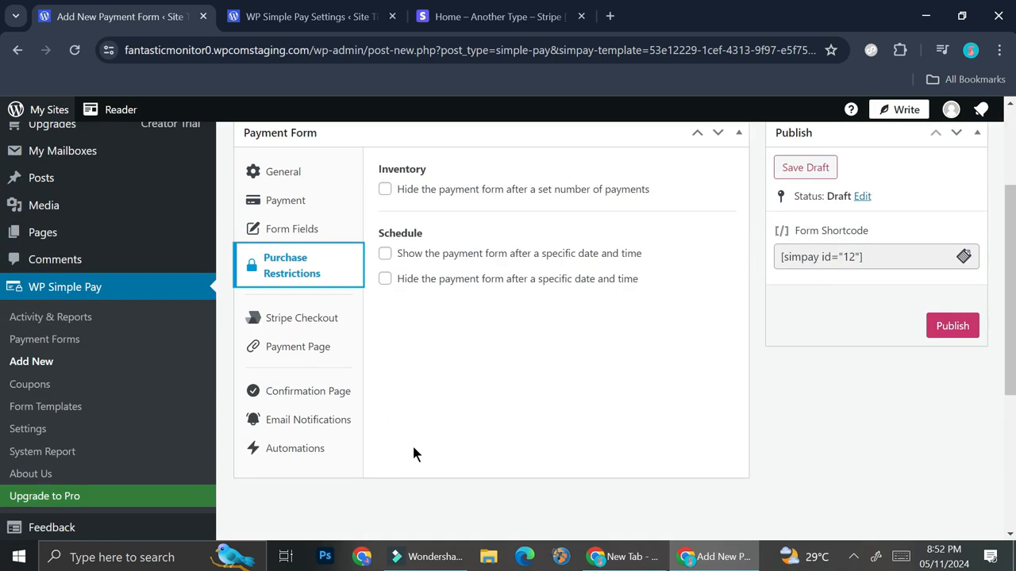
{"action": "left_click", "coordinate": [302, 320]}
{"action": "scroll", "coordinate": [483, 389], "scroll_direction": "down", "scroll_amount": 1}
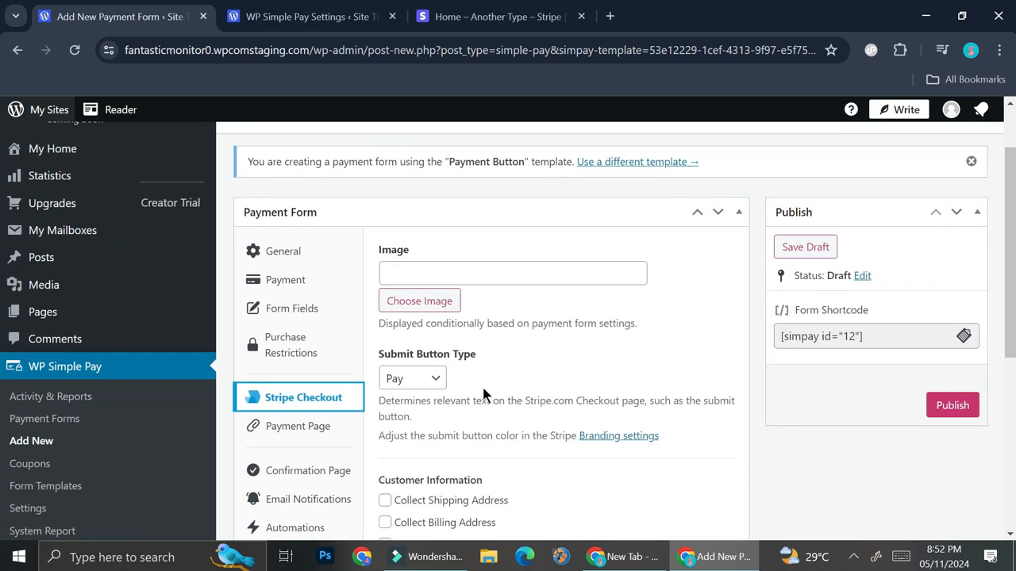
{"action": "scroll", "coordinate": [484, 394], "scroll_direction": "down", "scroll_amount": 1}
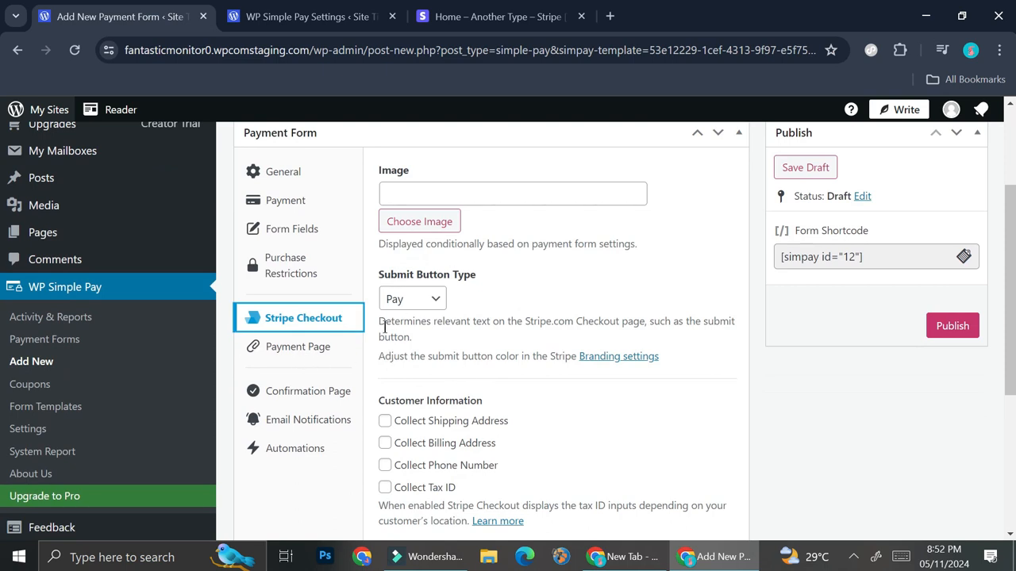
{"action": "scroll", "coordinate": [489, 333], "scroll_direction": "down", "scroll_amount": 1}
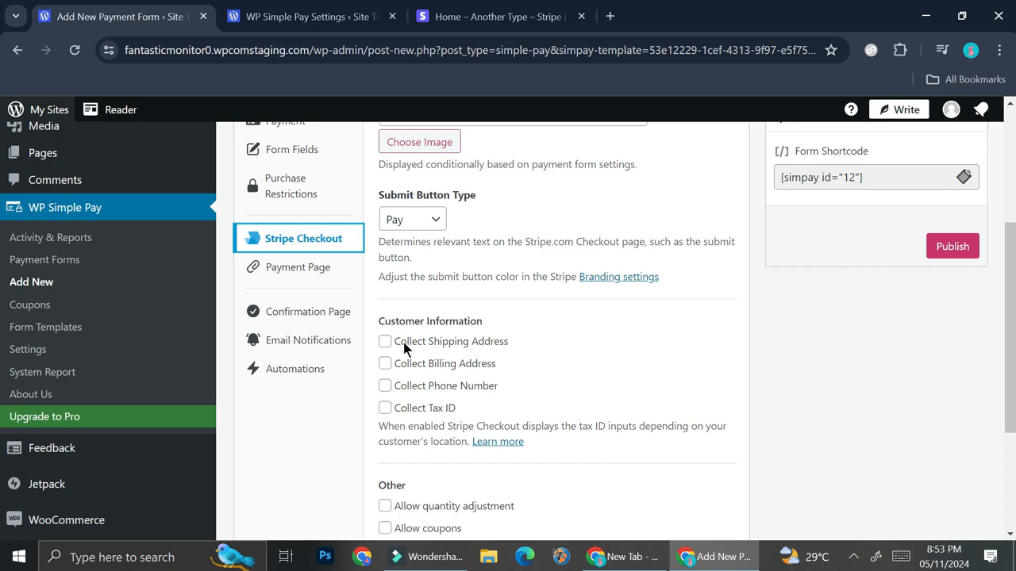
Review the form's Payment Page mode and the Confirmation Page settings, including the custom payment success message
{"action": "left_click", "coordinate": [307, 272]}
{"action": "scroll", "coordinate": [285, 341], "scroll_direction": "down", "scroll_amount": 1}
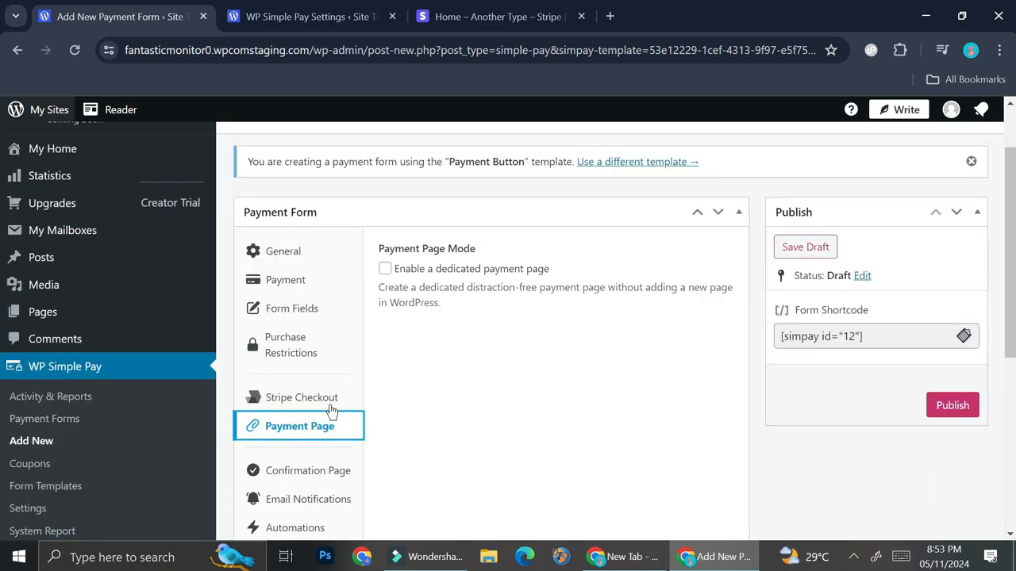
{"action": "scroll", "coordinate": [453, 369], "scroll_direction": "down", "scroll_amount": 1}
{"action": "left_click", "coordinate": [340, 396]}
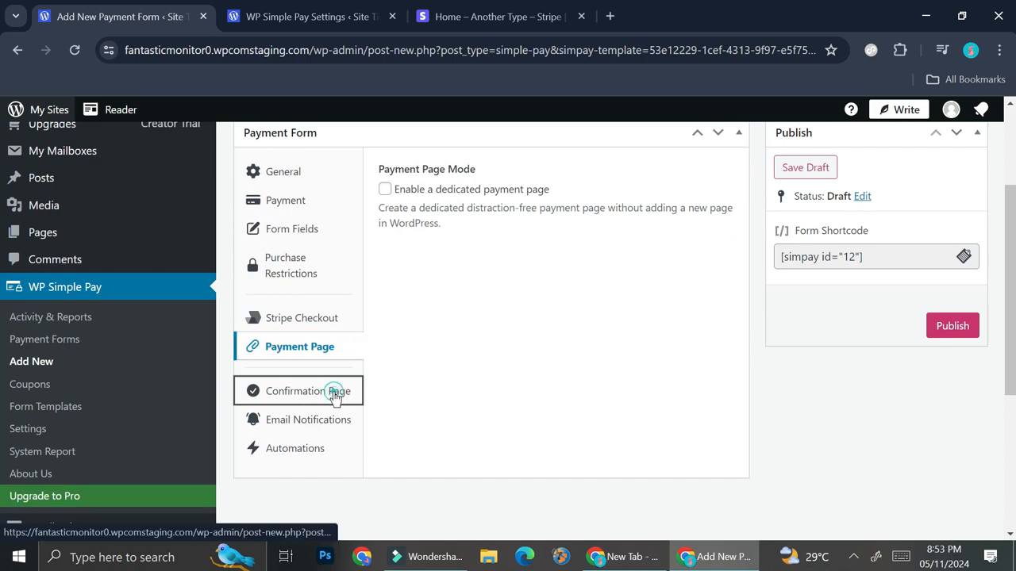
{"action": "scroll", "coordinate": [334, 395], "scroll_direction": "down", "scroll_amount": 3}
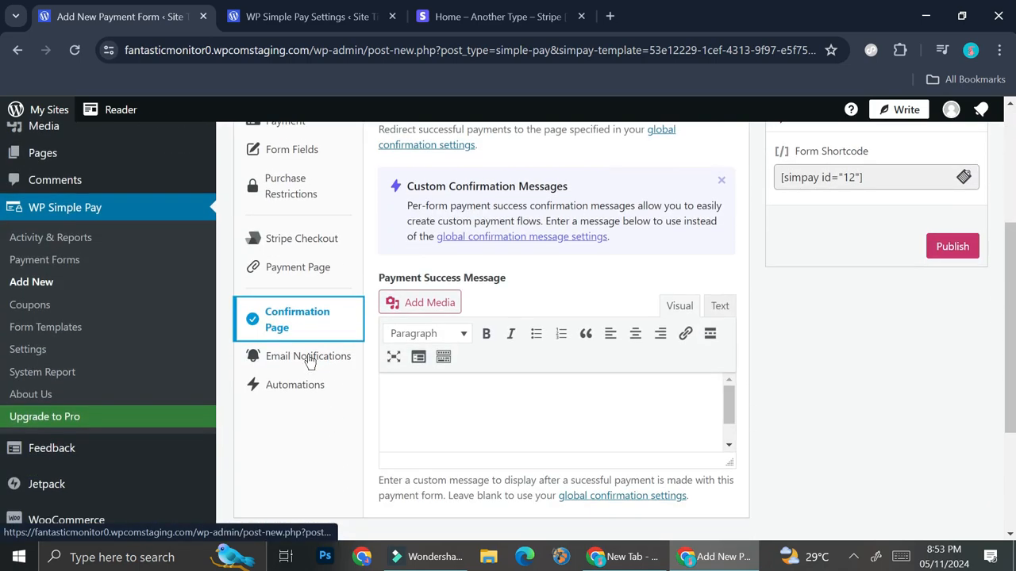
Check the form's Email Notifications settings, close the Pro upgrade dialog and return to the Confirmation Page settings
{"action": "left_click", "coordinate": [310, 358]}
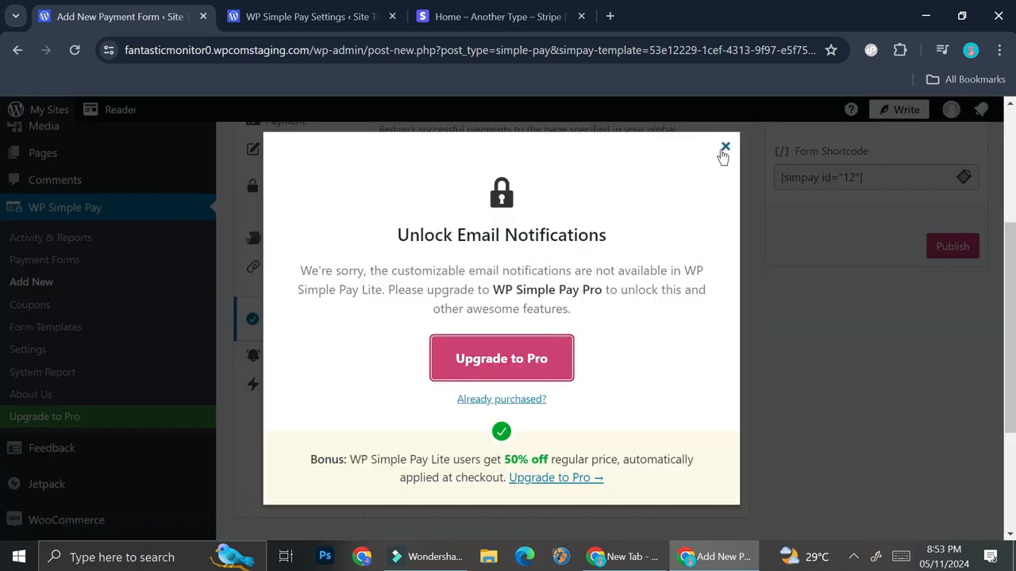
{"action": "left_click", "coordinate": [724, 148]}
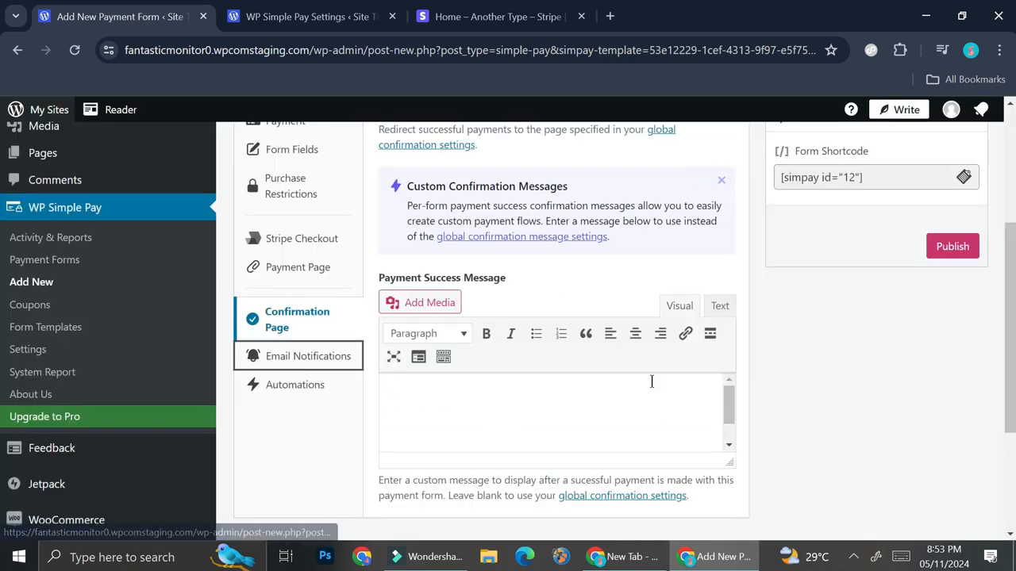
{"action": "scroll", "coordinate": [798, 383], "scroll_direction": "up", "scroll_amount": 1}
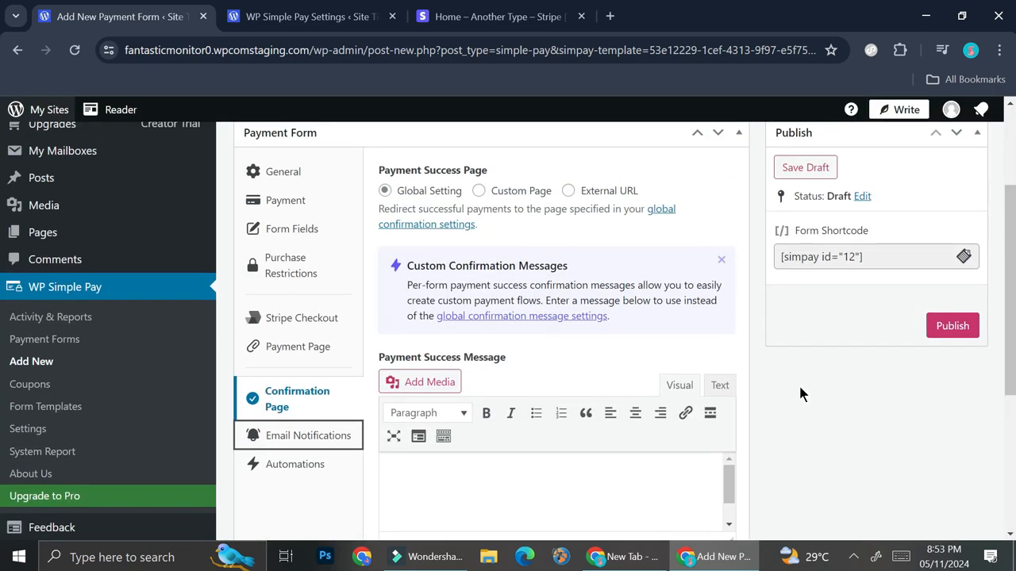